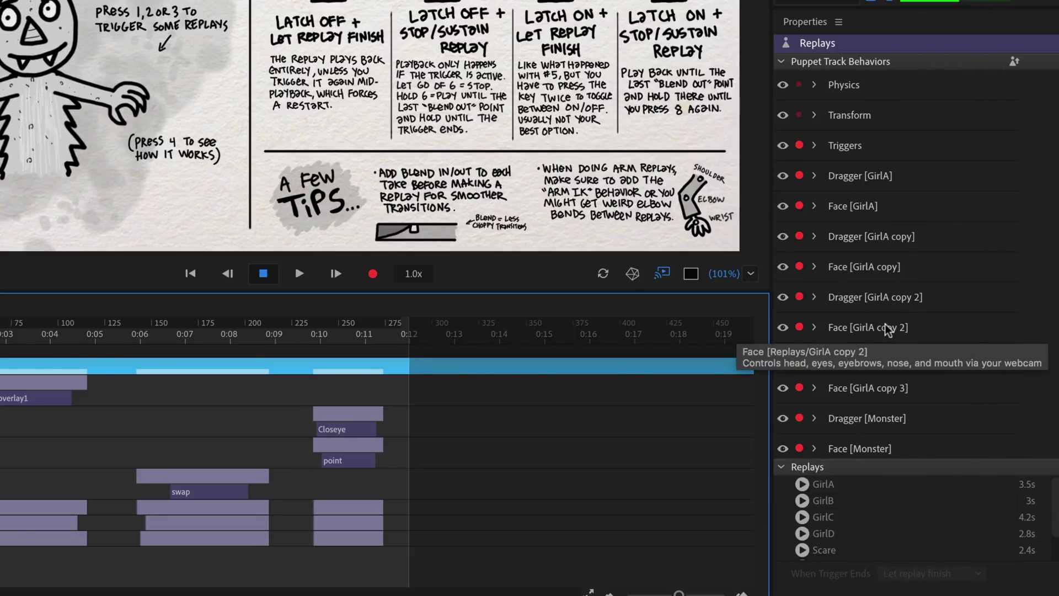
click(781, 62)
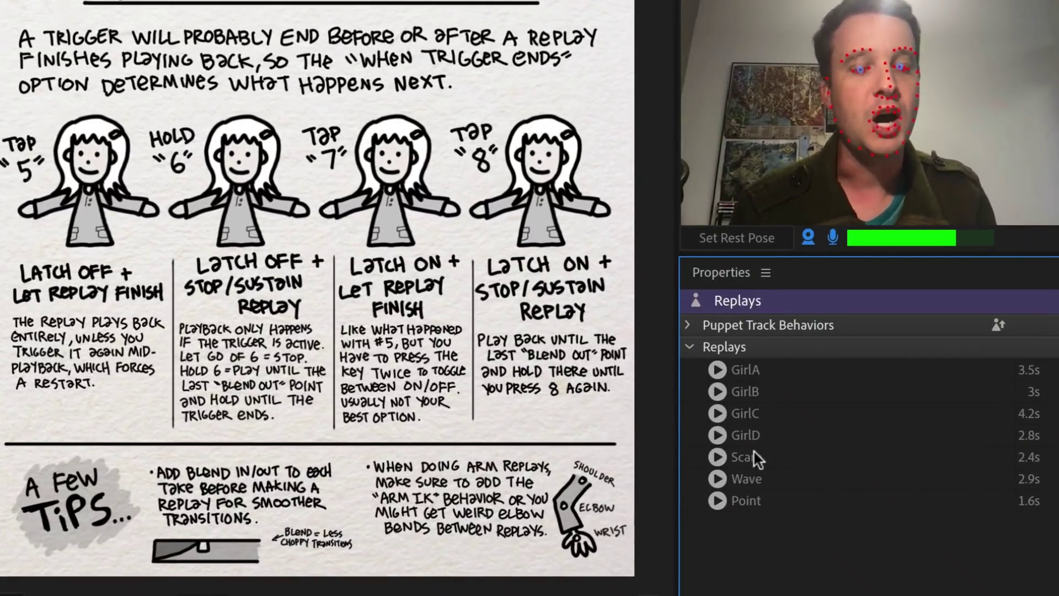
mouse_move(755, 458)
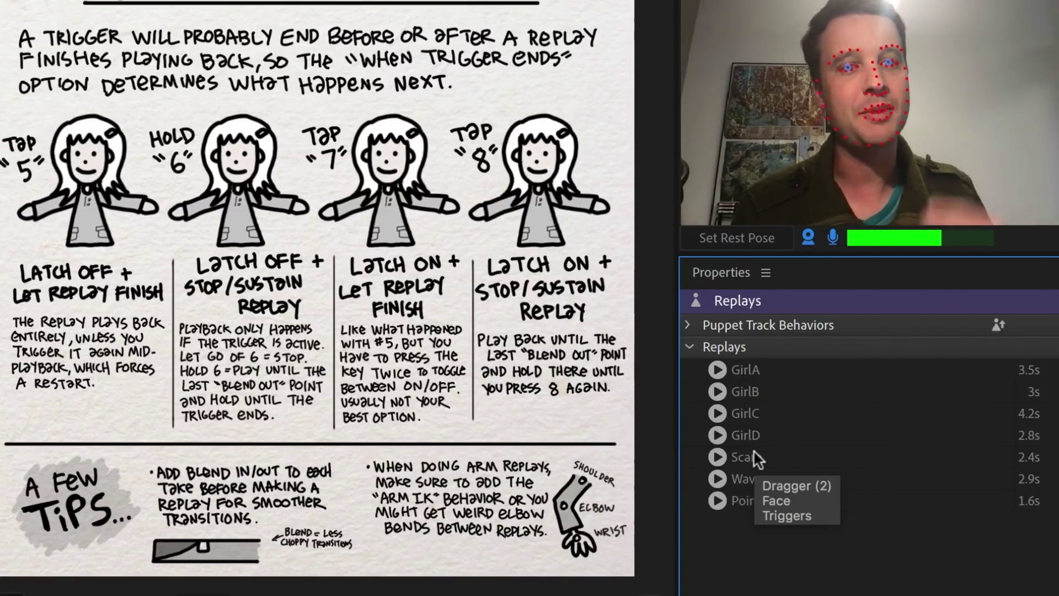
click(717, 457)
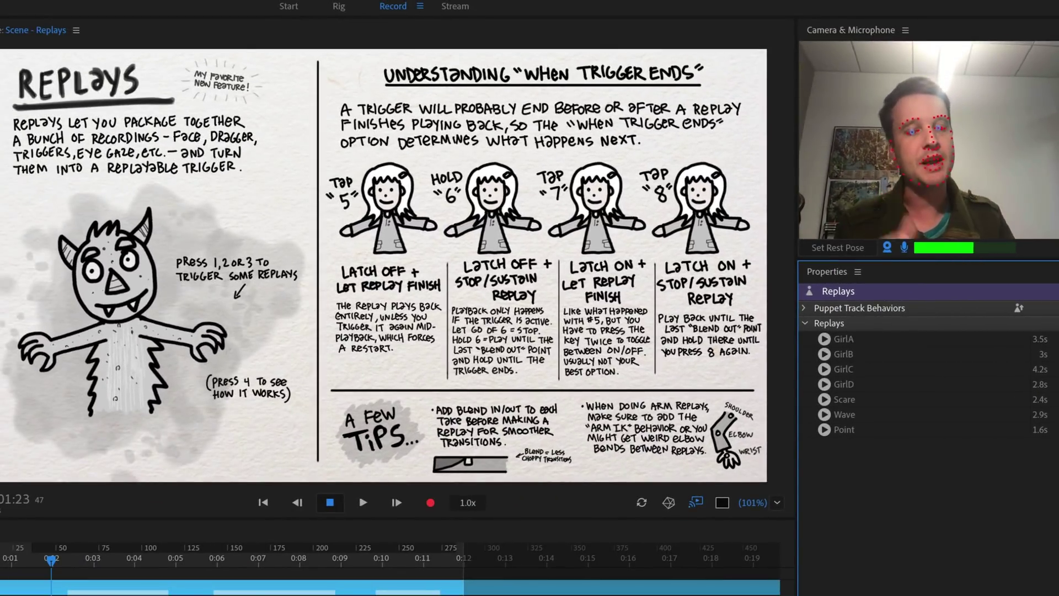
click(825, 399)
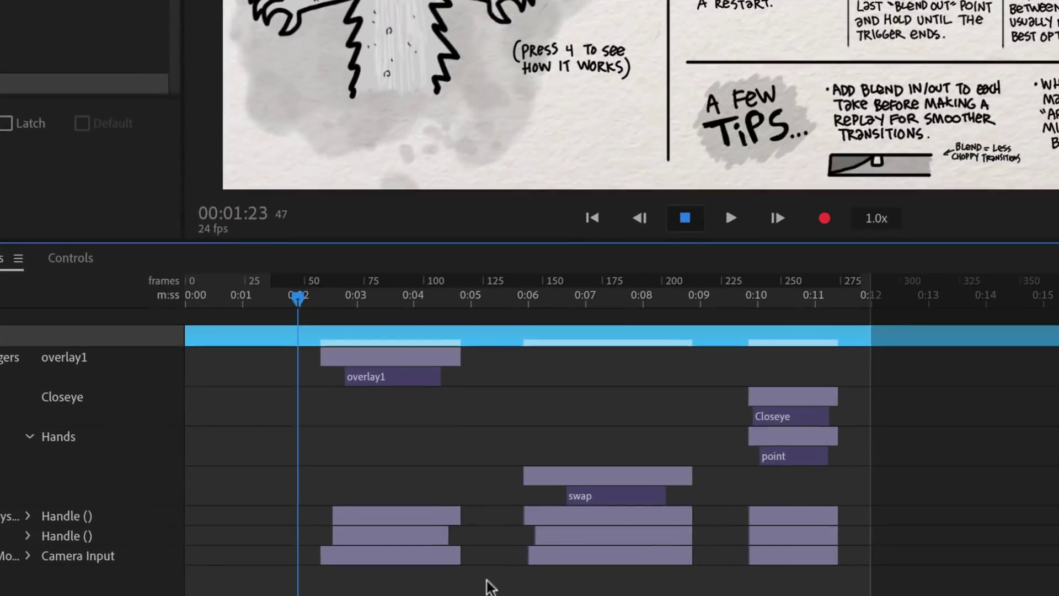
- Marquee-select the five recorded take clips and create a replay and trigger from them
drag(428, 584, 252, 406)
drag(267, 361, 268, 362)
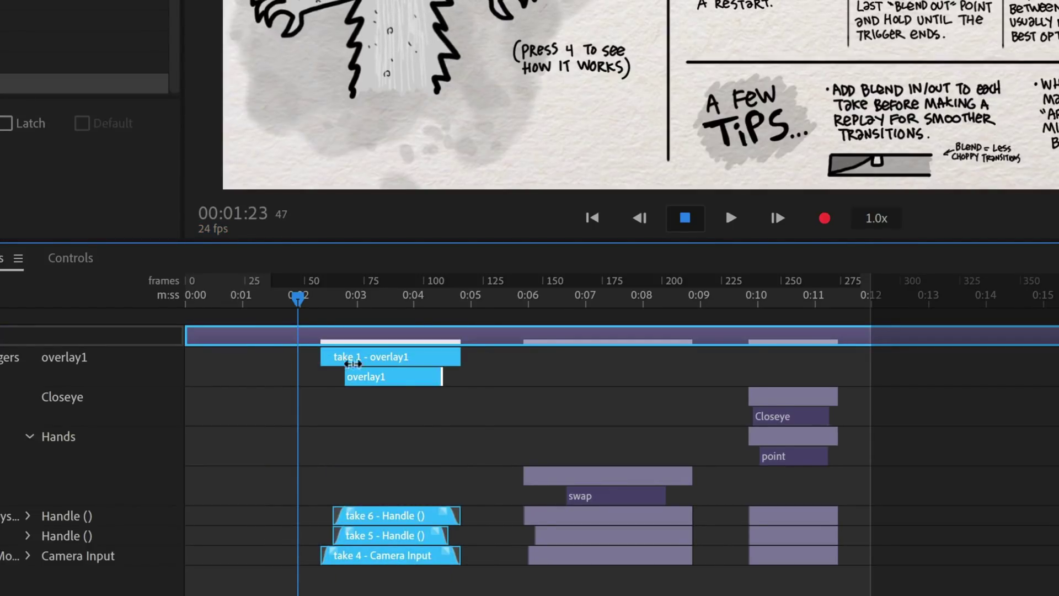
right_click(435, 362)
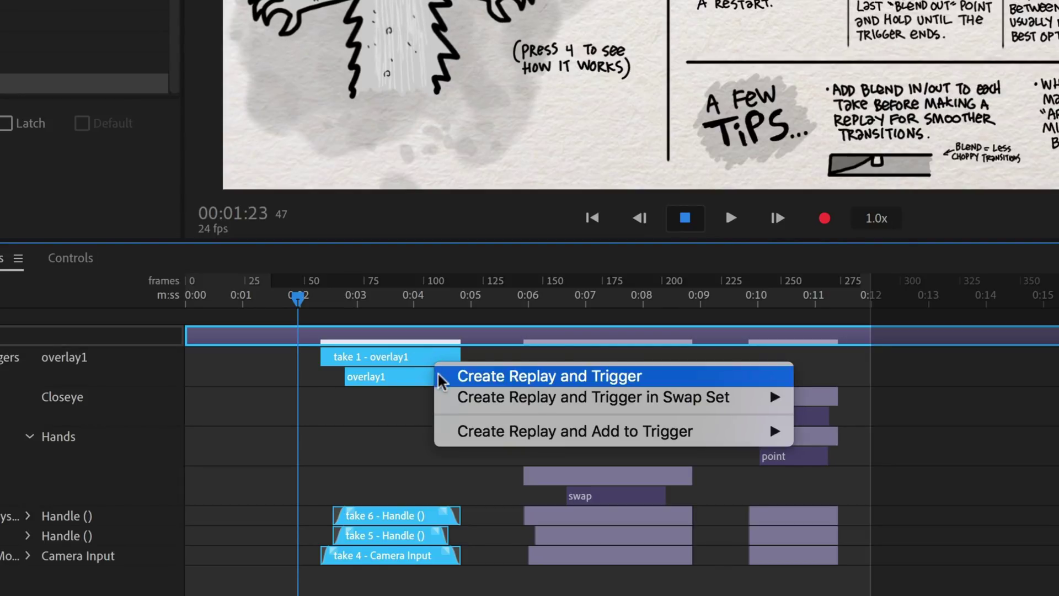
click(441, 377)
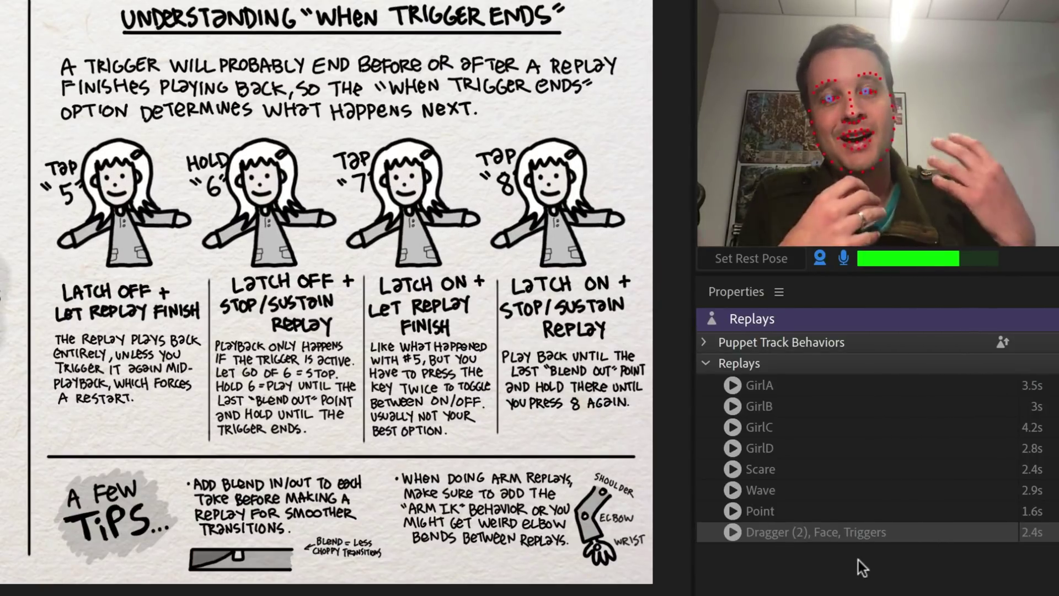
- Rename the new 2.4s replay to Dance2
click(856, 531)
double_click(856, 531)
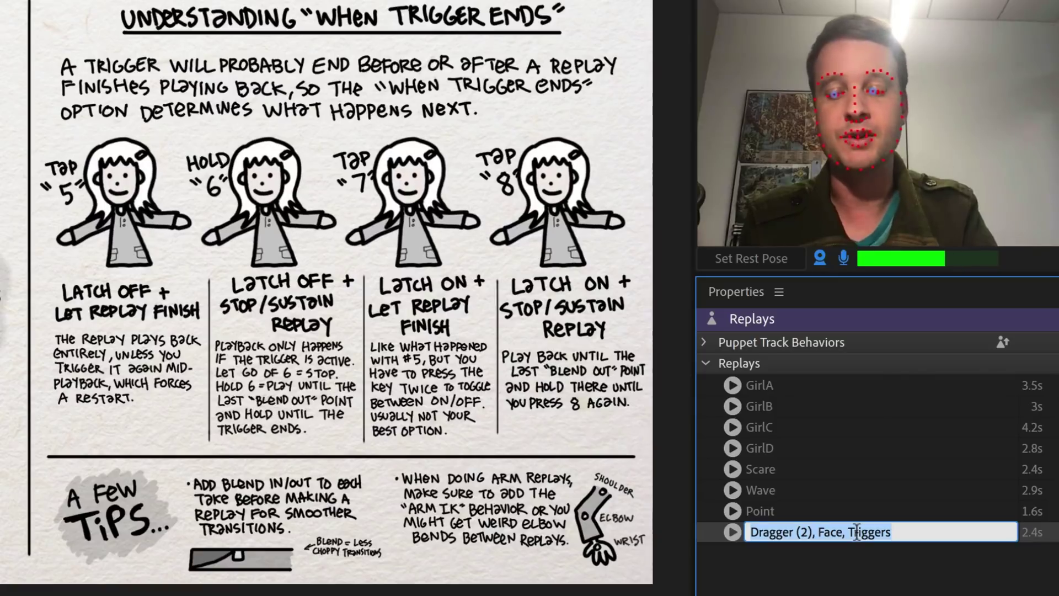
text(Dance2)
key(Return)
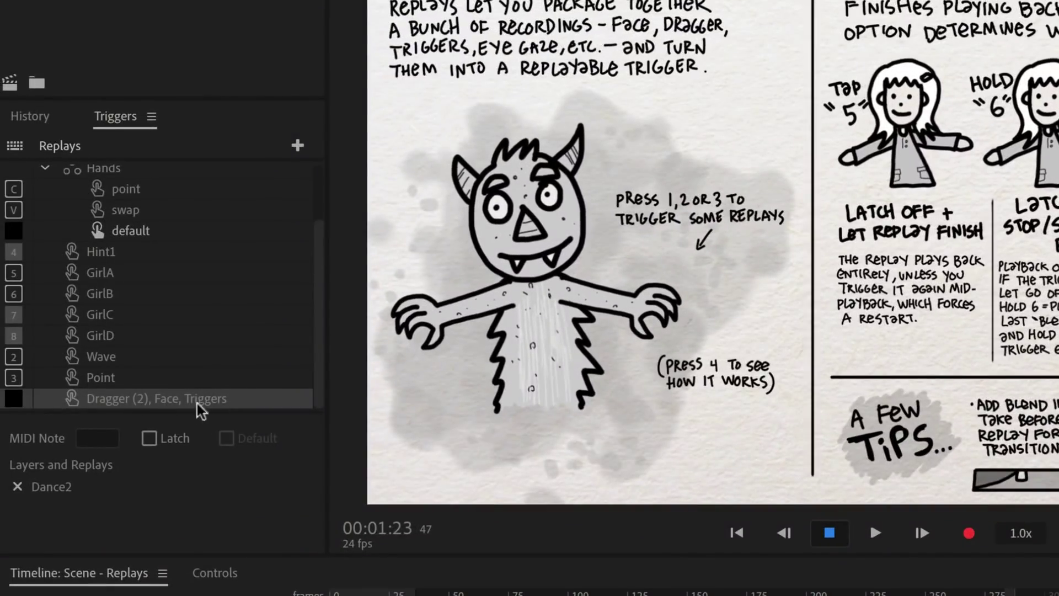
- Assign key 4 to the new Dragger (2), Face, Triggers trigger, then select the Dance2 replay
click(24, 399)
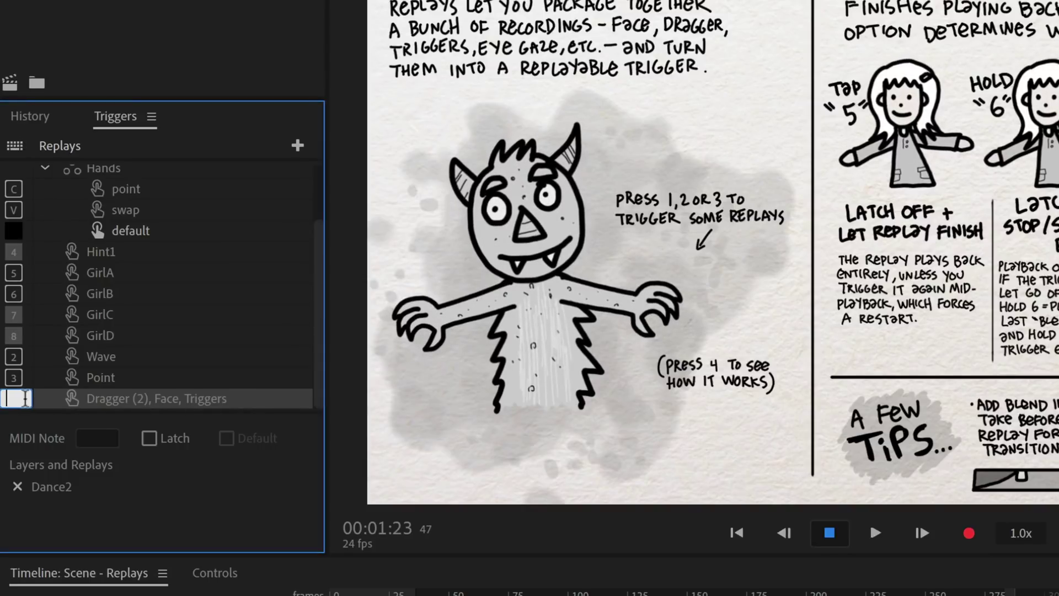
key(4)
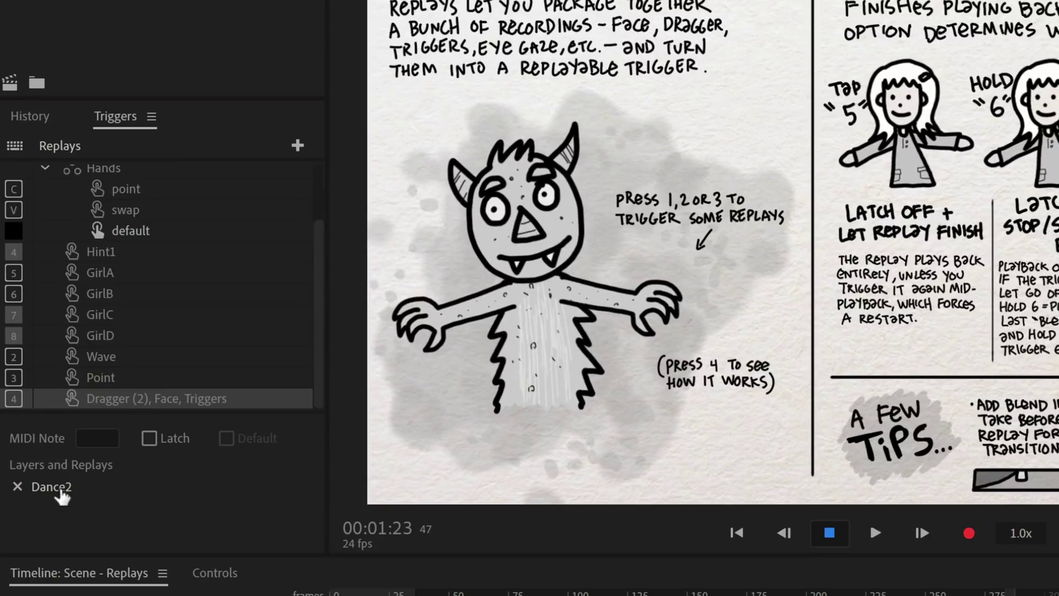
click(55, 488)
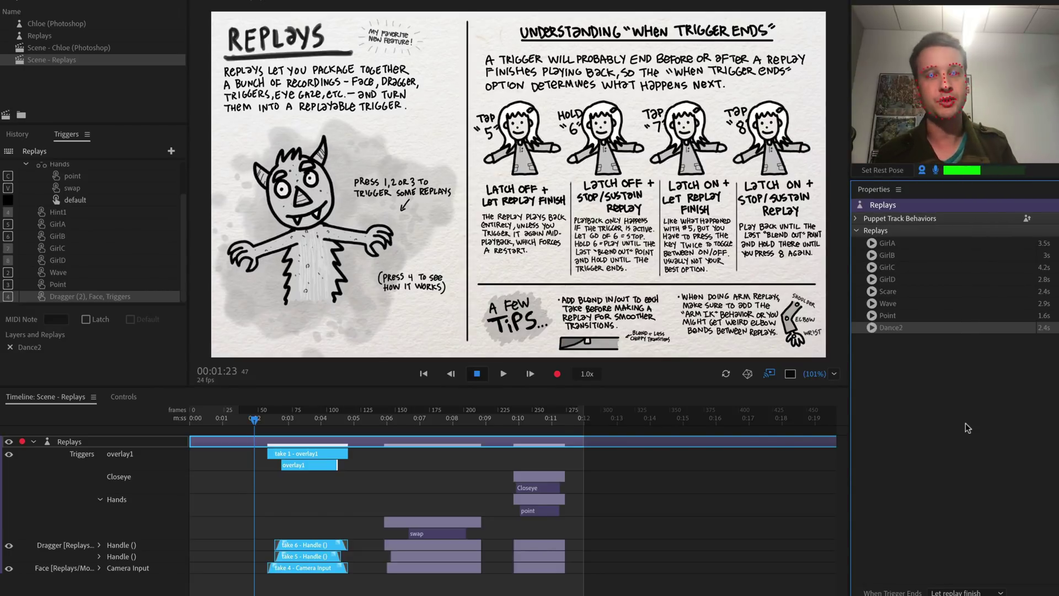
- Reselect the takes around the swap, then trim the end of the take 7 - Hands clip
click(370, 493)
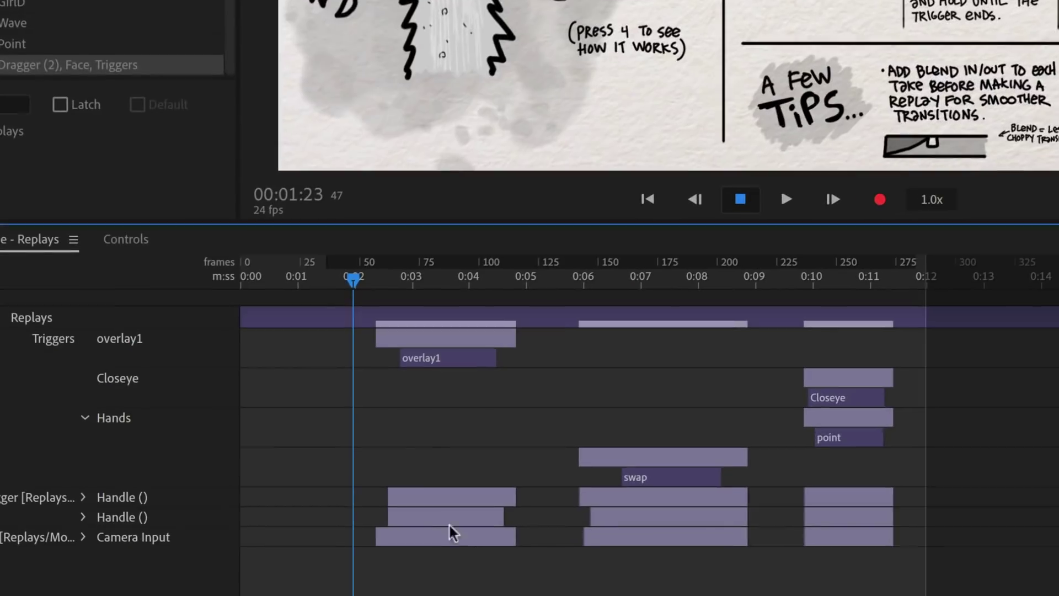
drag(447, 575, 305, 394)
drag(353, 336, 353, 336)
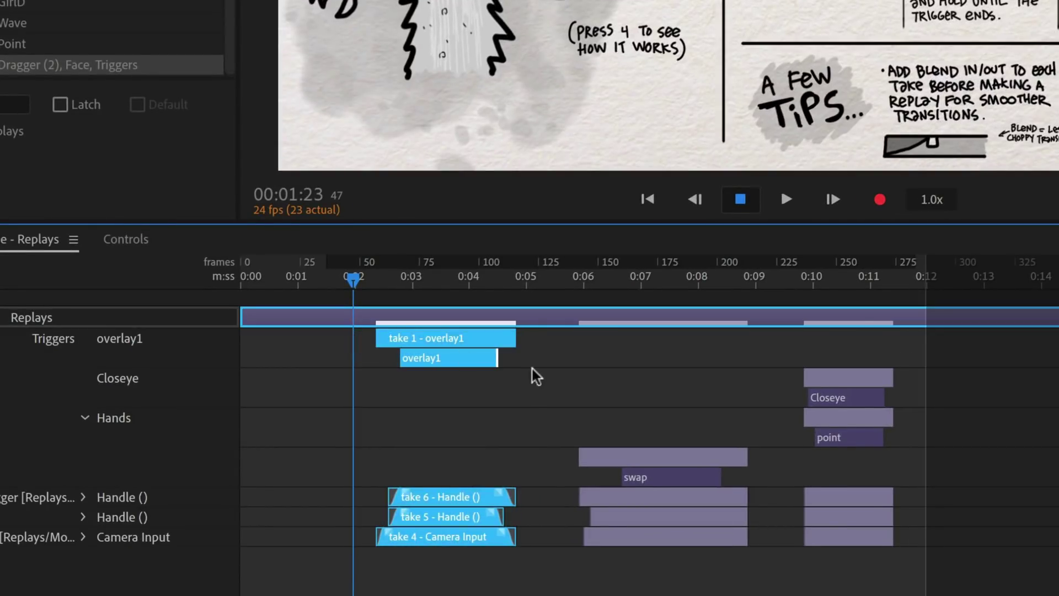
click(540, 337)
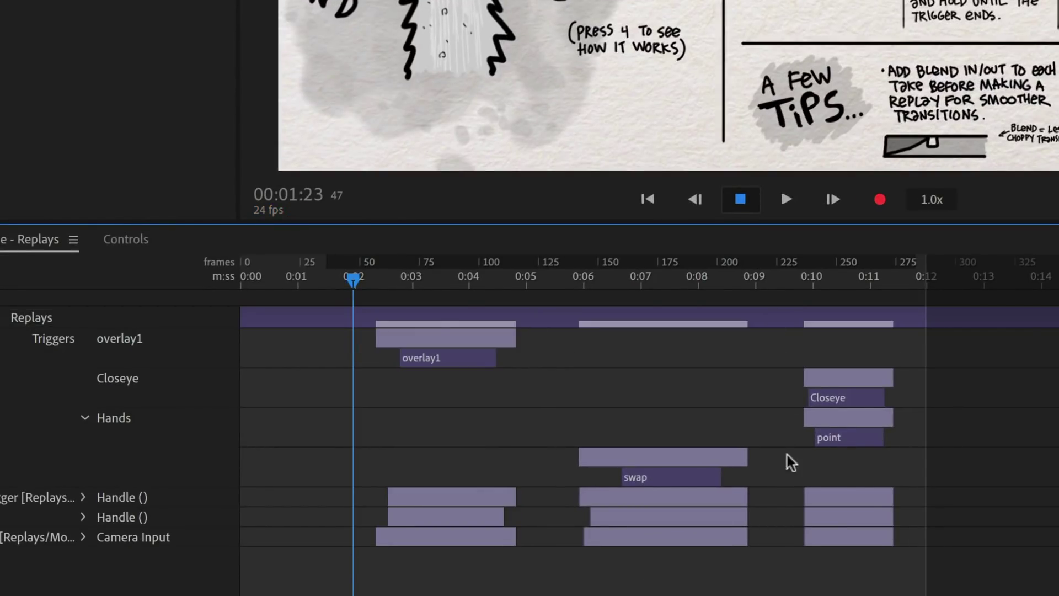
drag(578, 359, 766, 560)
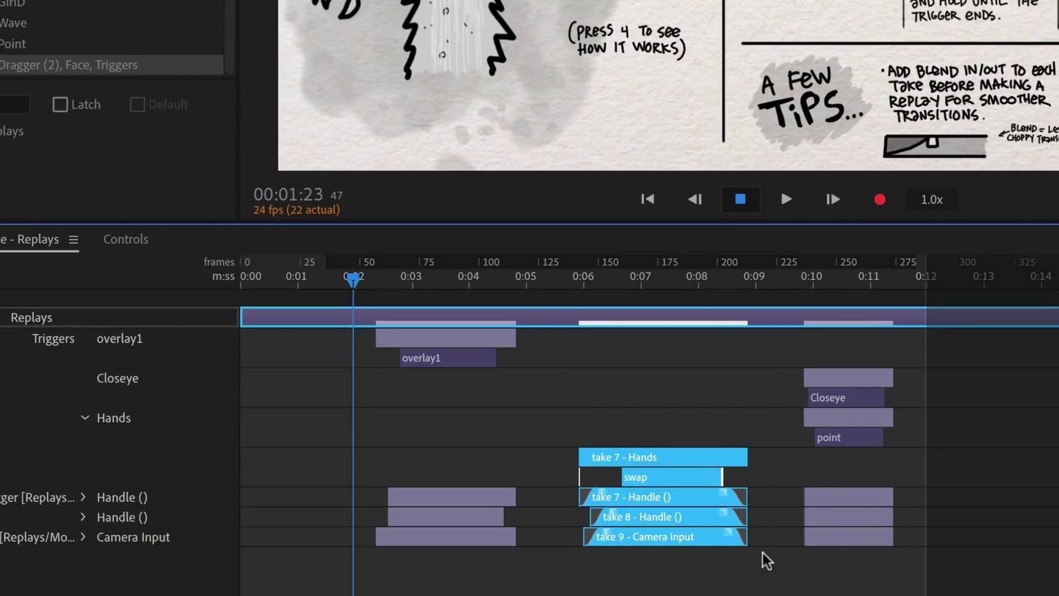
right_click(719, 458)
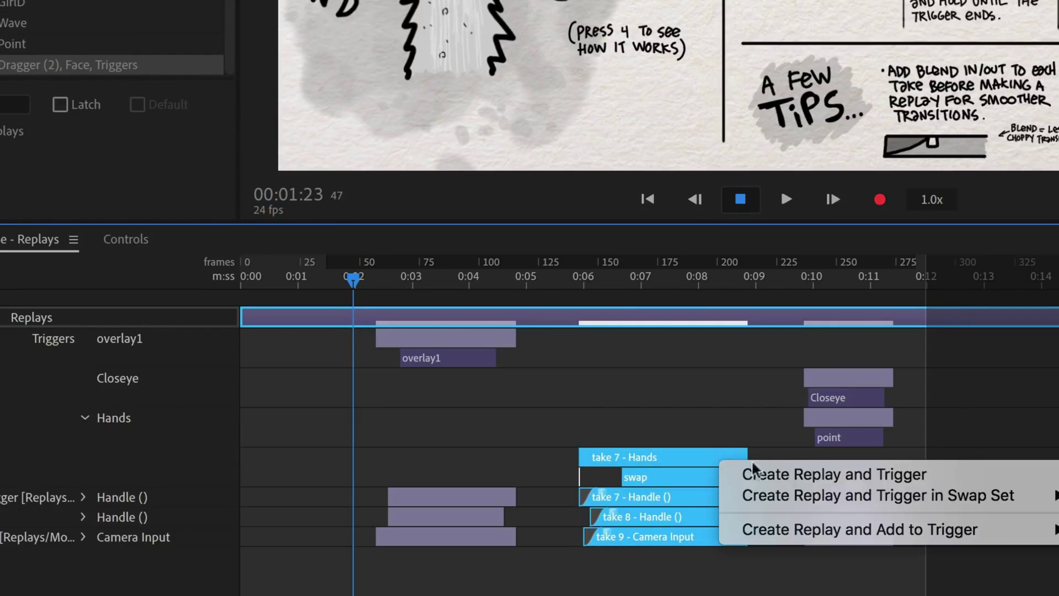
click(760, 413)
click(771, 432)
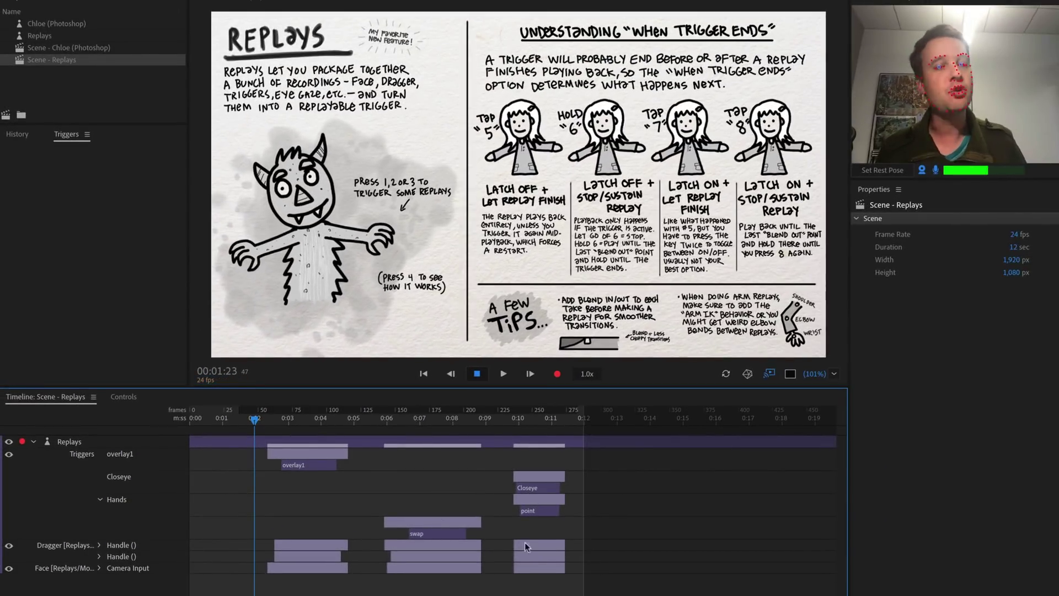
click(456, 523)
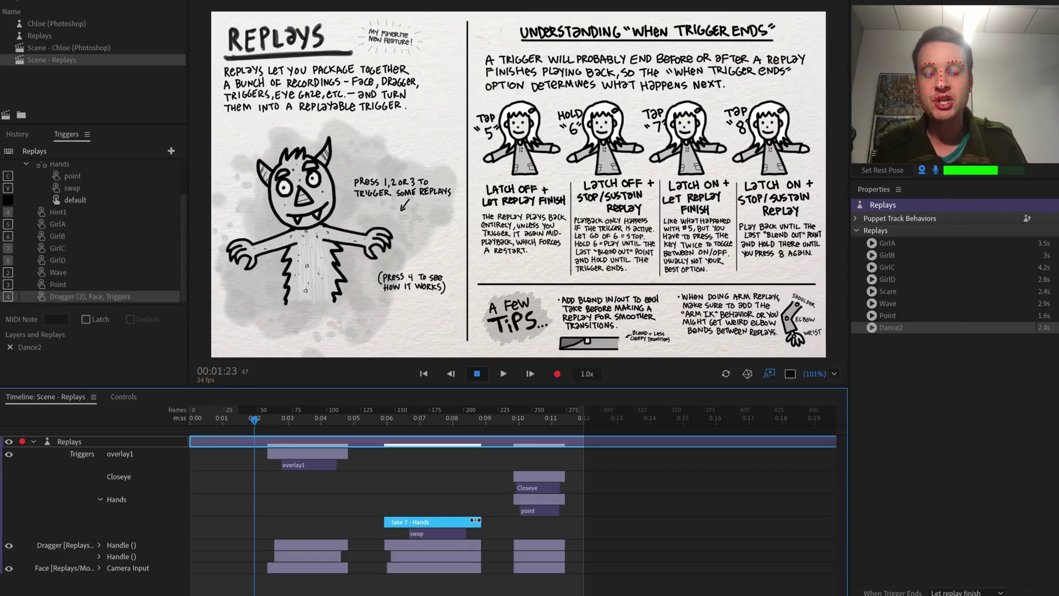
drag(474, 520, 457, 520)
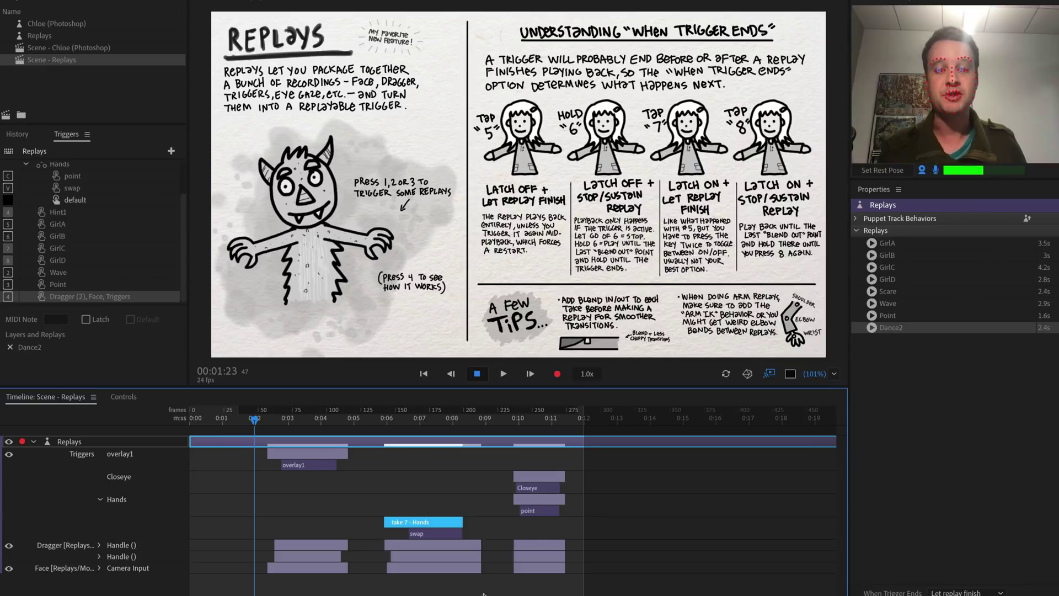
- Select the Hands, Dragger and Face takes without creating a replay, then check Dance2 in the replays list
drag(493, 589, 373, 508)
right_click(429, 526)
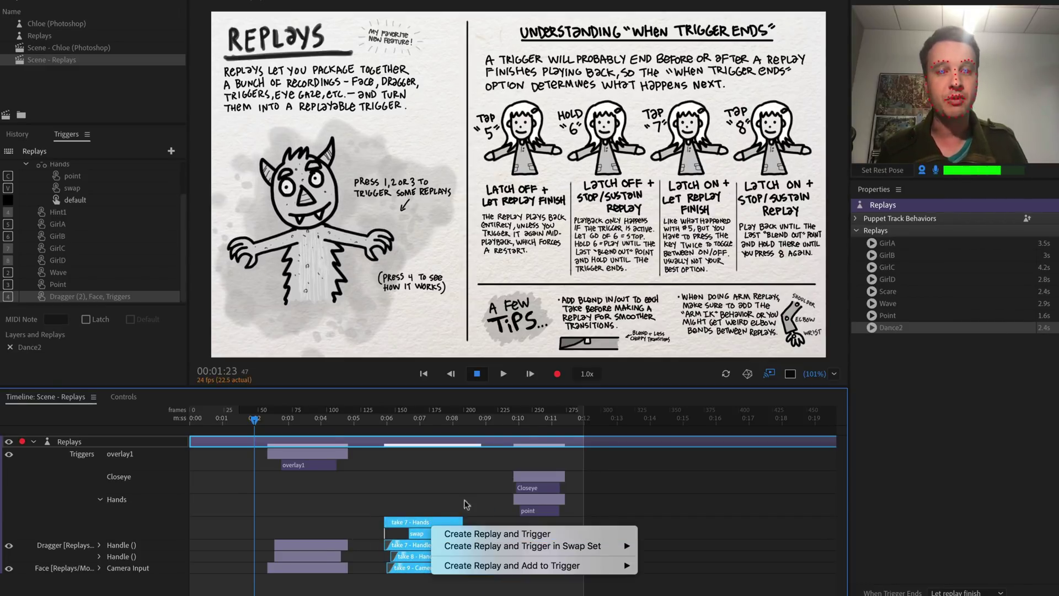
click(441, 488)
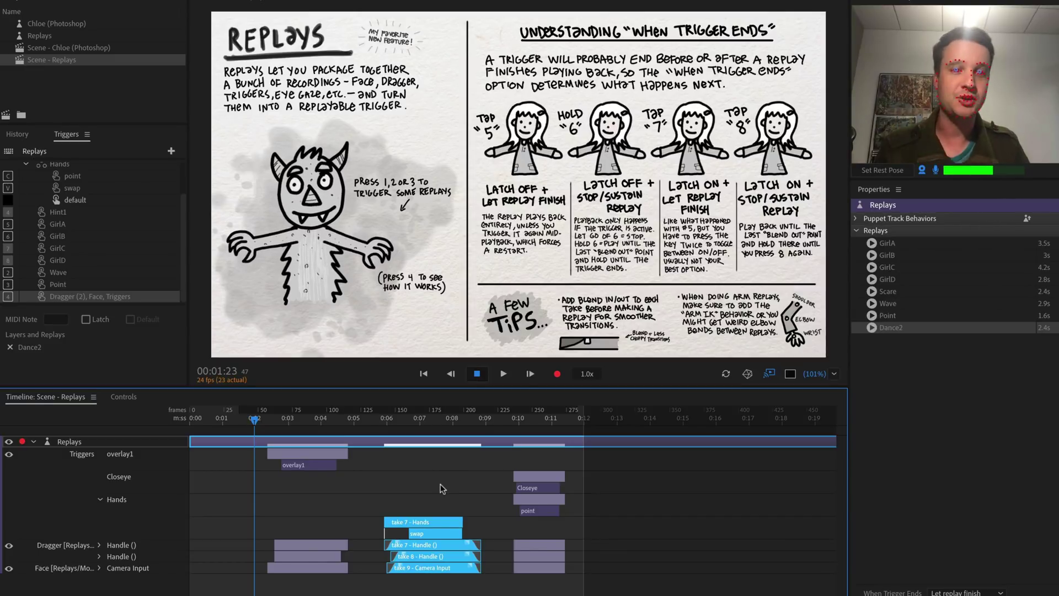
click(959, 337)
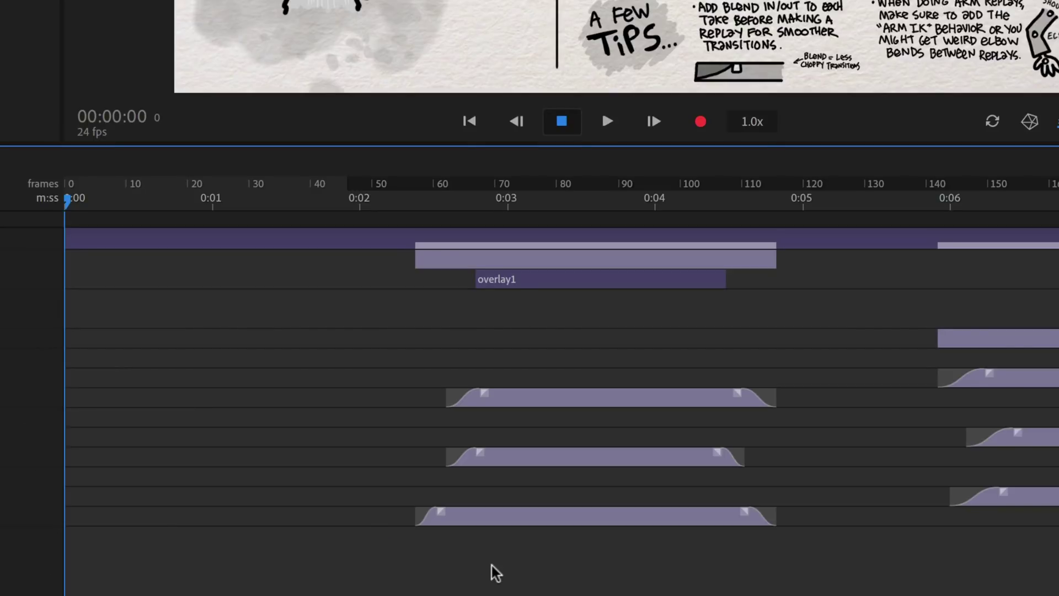
click(739, 397)
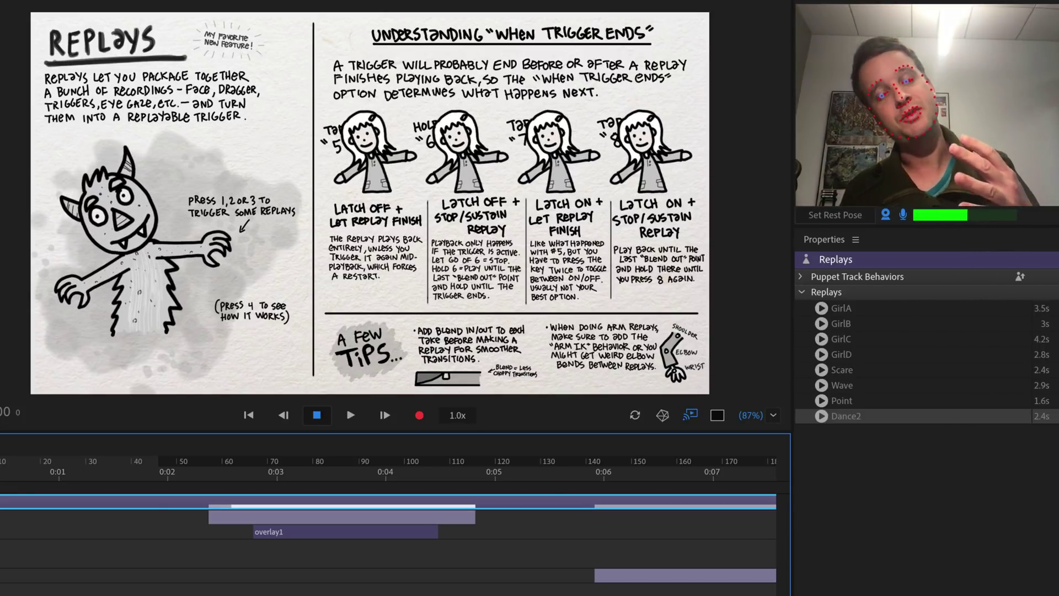
key(1)
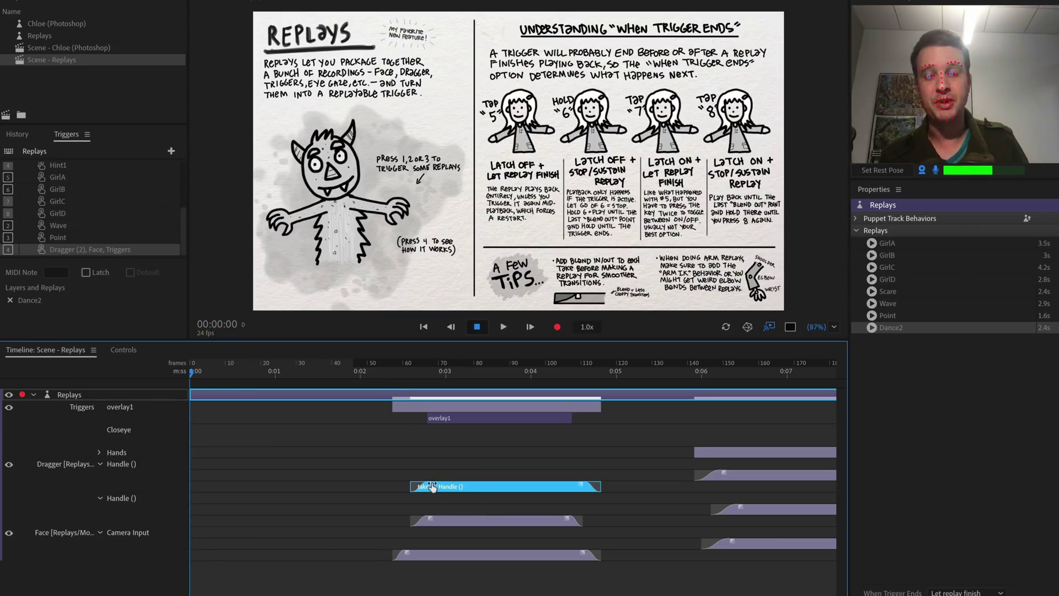
click(415, 520)
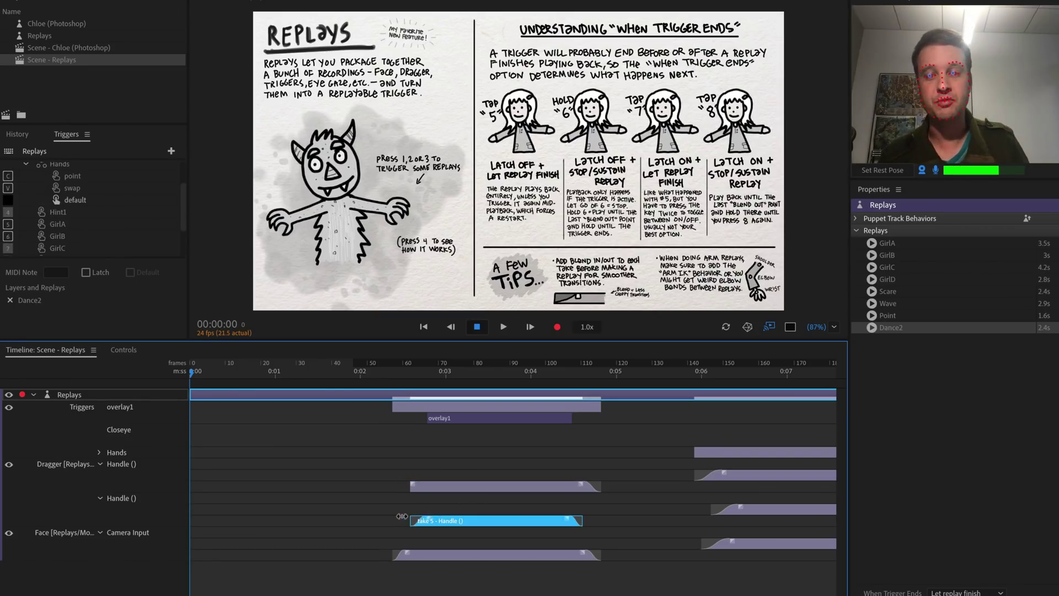
click(408, 553)
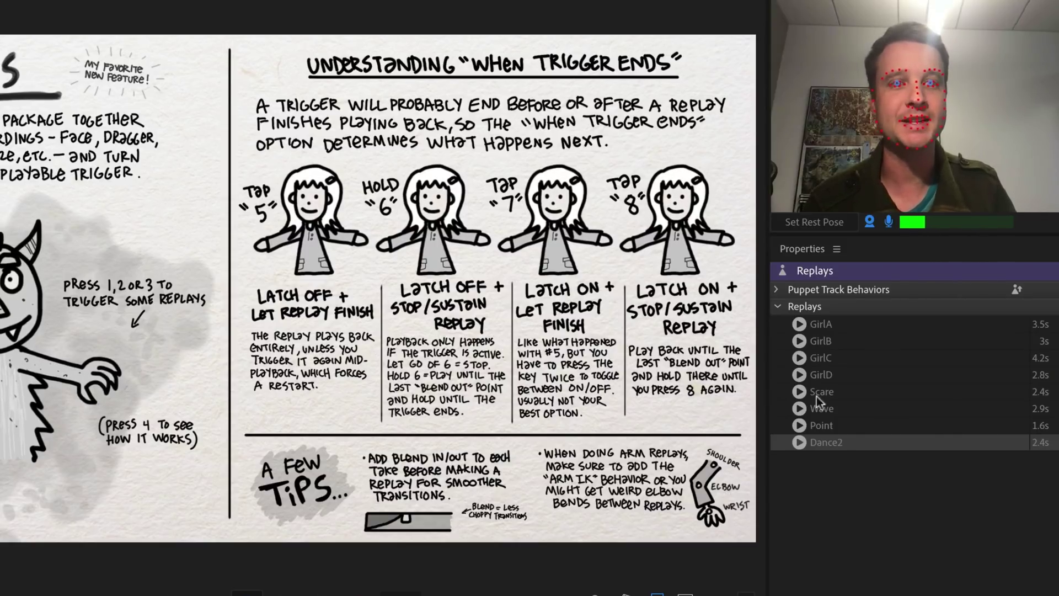
- Select the Scare replay and leave When Trigger Ends at Let replay finish
click(870, 391)
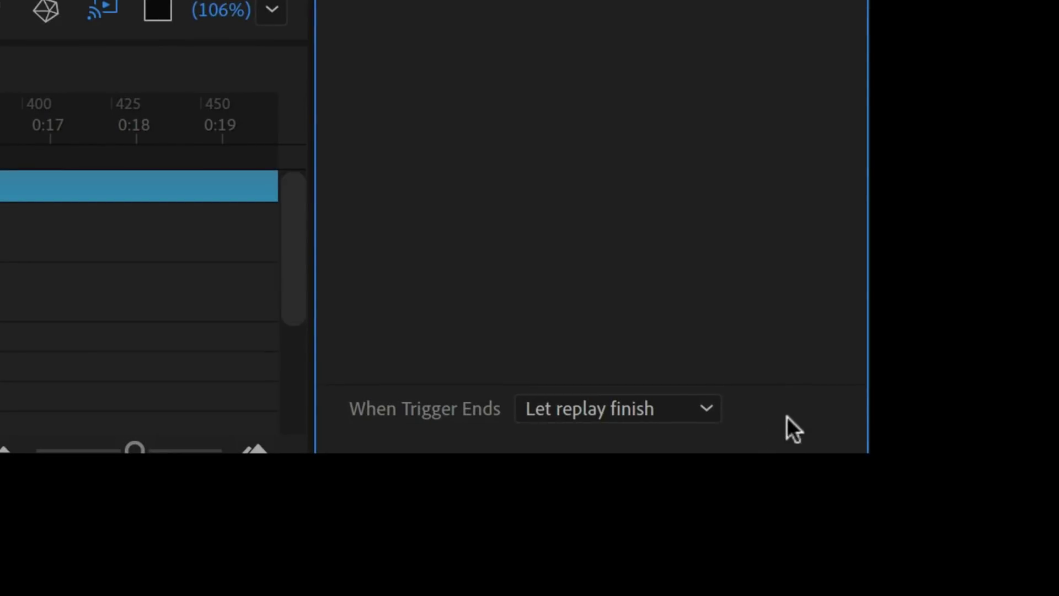
click(709, 407)
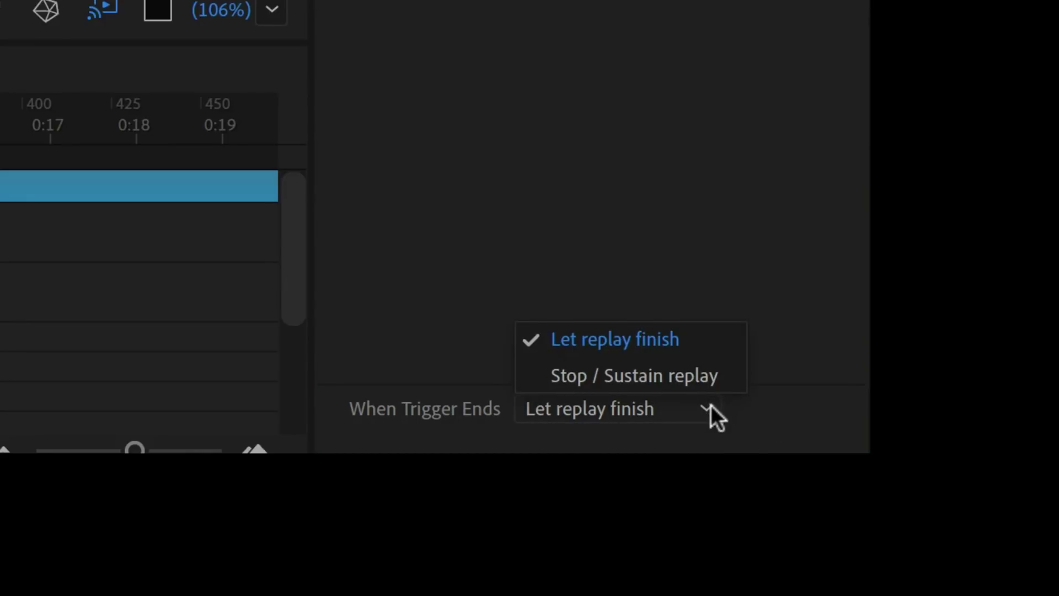
click(780, 253)
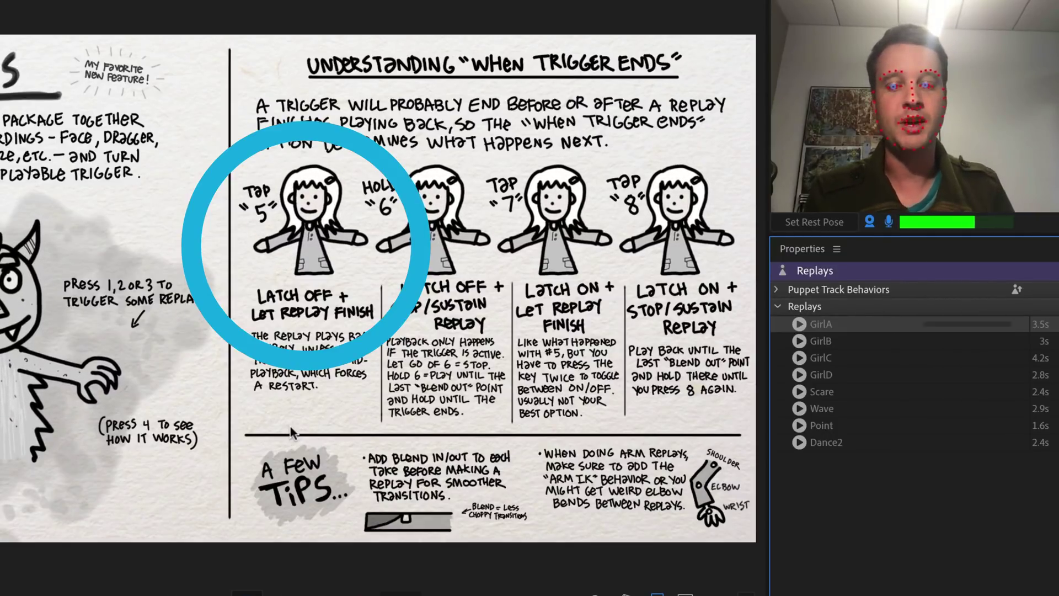
- Press 5 five times, retriggering the GirlA wave so it restarts mid-playback
key(5)
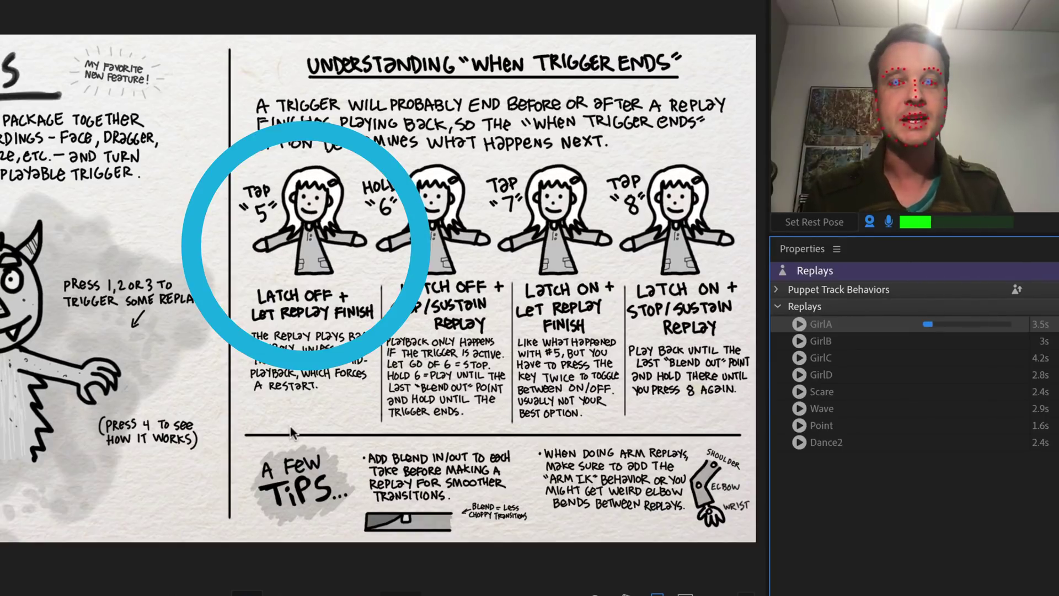
key(5)
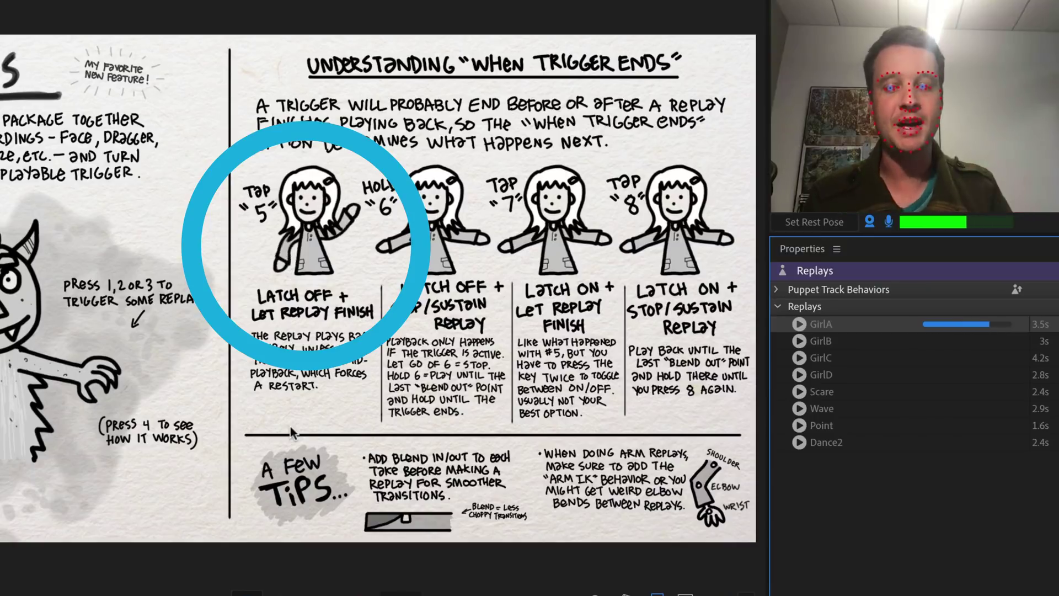
key(5)
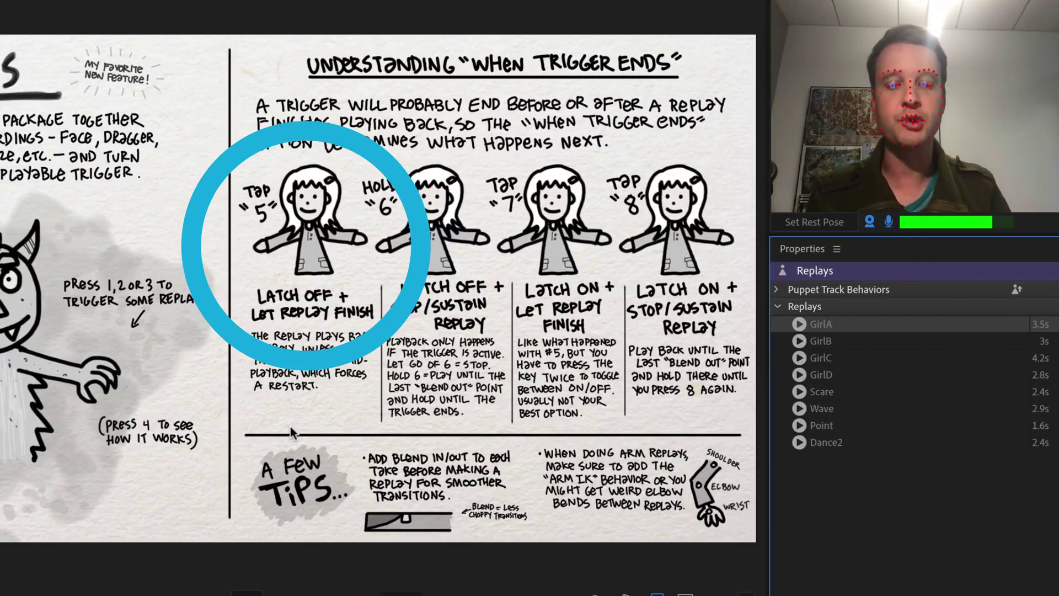
key(5)
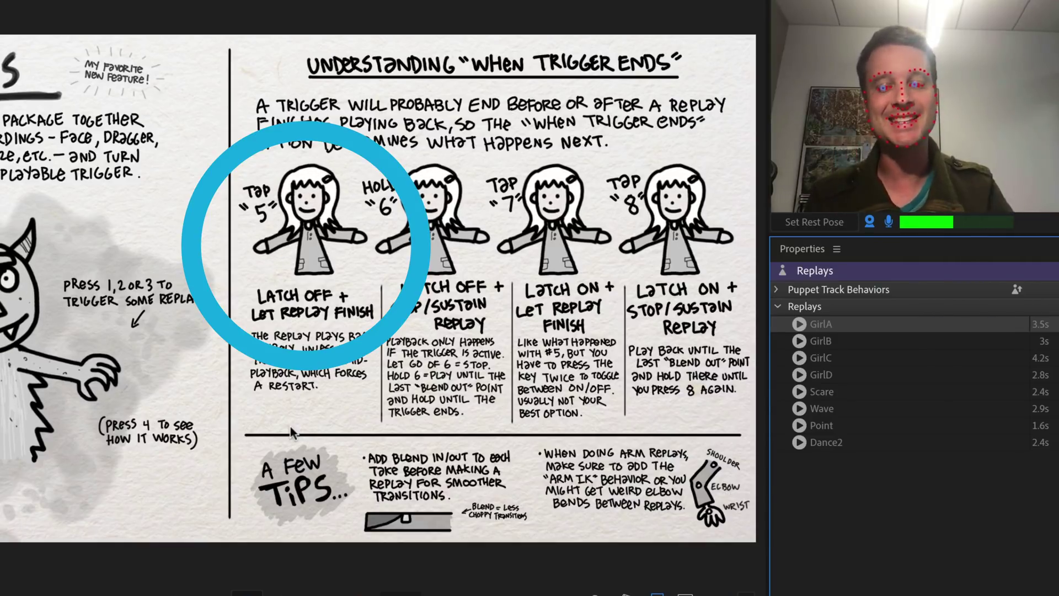
key(5)
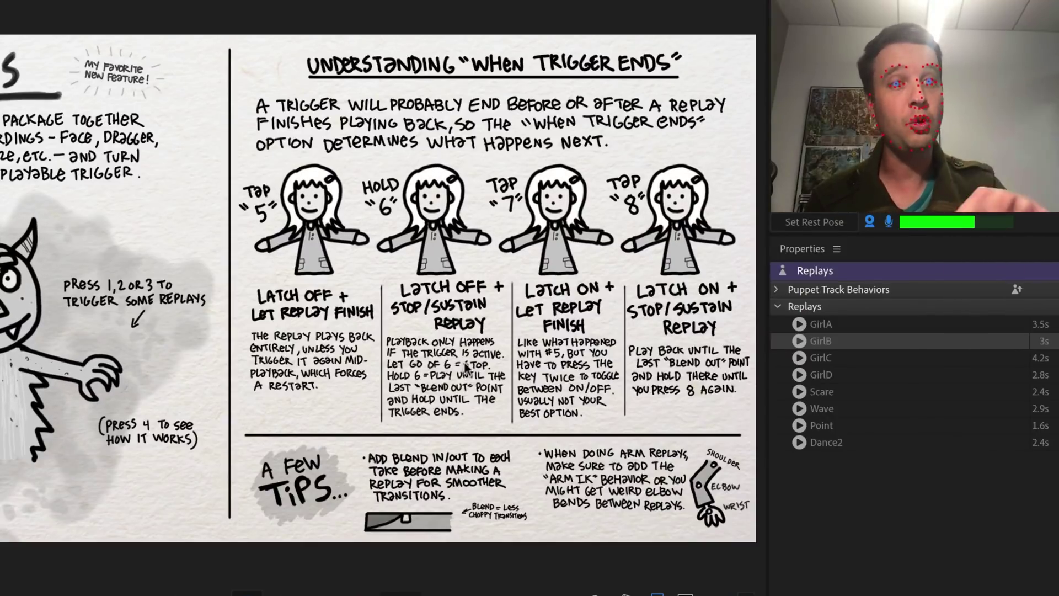
- Hold key 6 twice so GirlB plays only while the trigger is held
key(6)
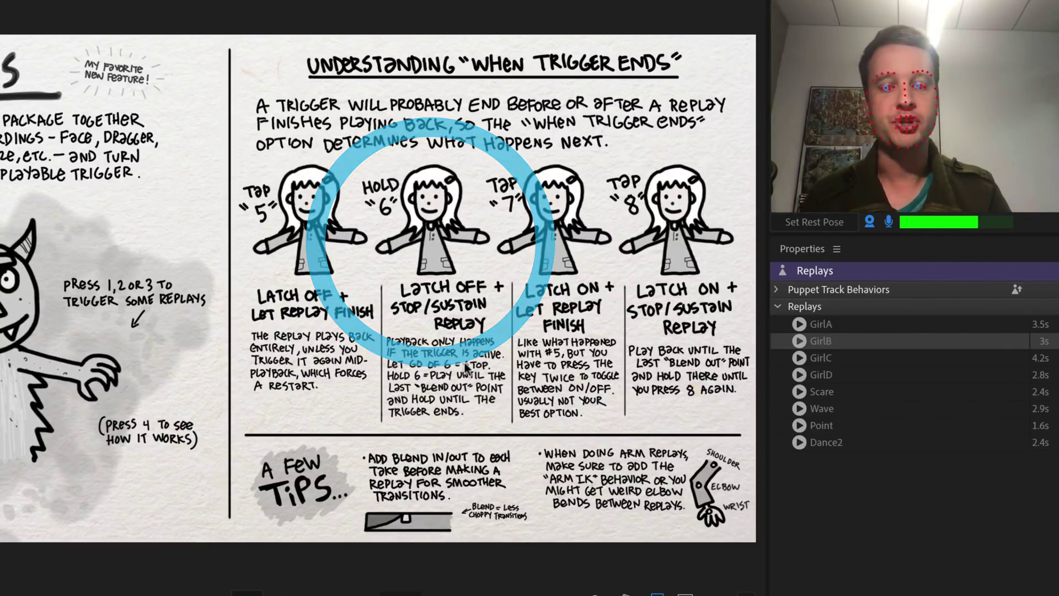
key(6)
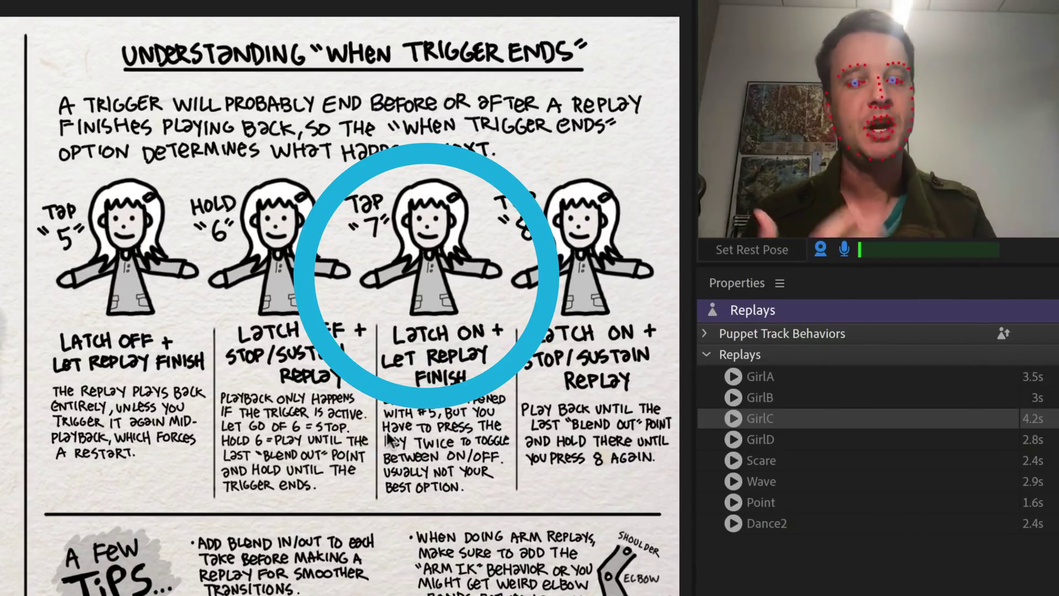
- Tap 7 to latch GirlC on and let it play to the end
key(7)
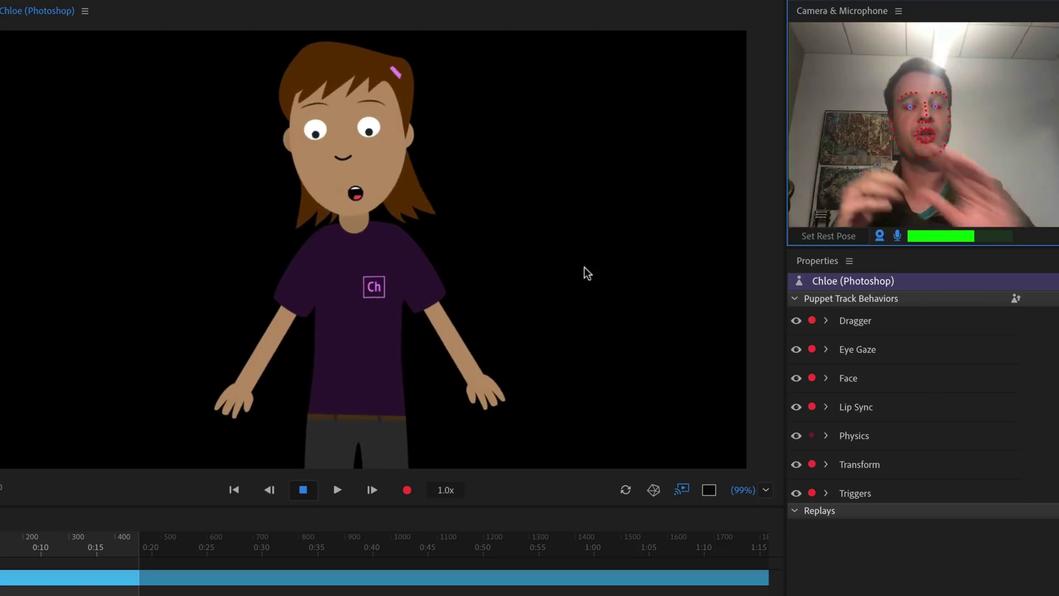
- Drag Chloe's right and left hands up and across her body on the stage
mouse_move(474, 404)
mouse_down()
mouse_move(502, 252)
mouse_move(369, 356)
mouse_up()
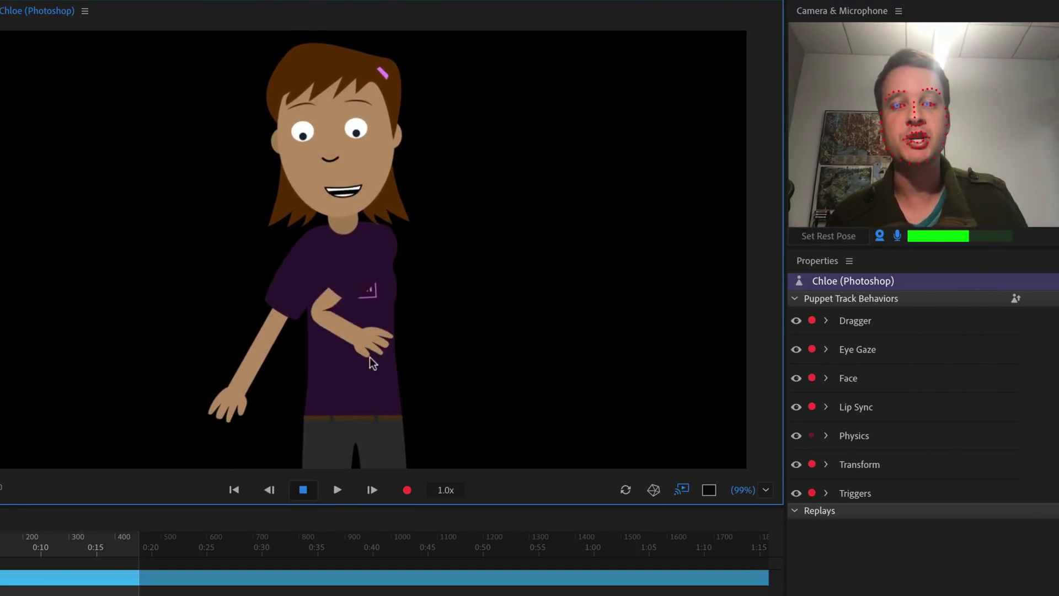
mouse_move(236, 408)
mouse_down()
mouse_move(189, 272)
mouse_move(331, 390)
mouse_move(359, 362)
mouse_move(222, 296)
mouse_move(330, 325)
mouse_move(437, 372)
mouse_move(477, 304)
mouse_move(377, 368)
mouse_move(252, 283)
mouse_move(311, 326)
mouse_up()
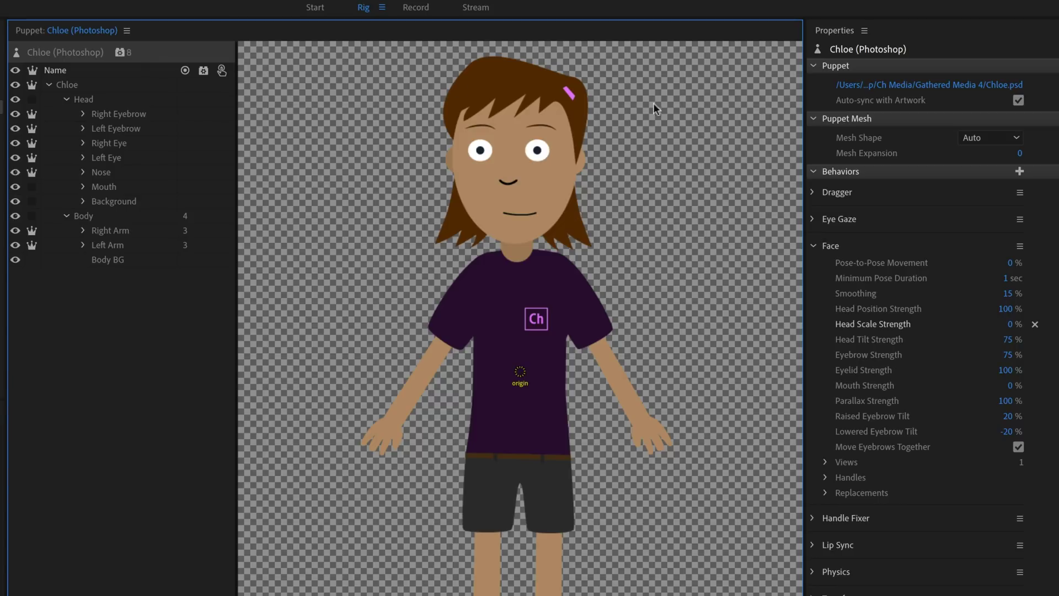
- Add Arm IK to Chloe and tag the right arm's Right Shoulder, Right Elbow and Right Wrist
click(1019, 172)
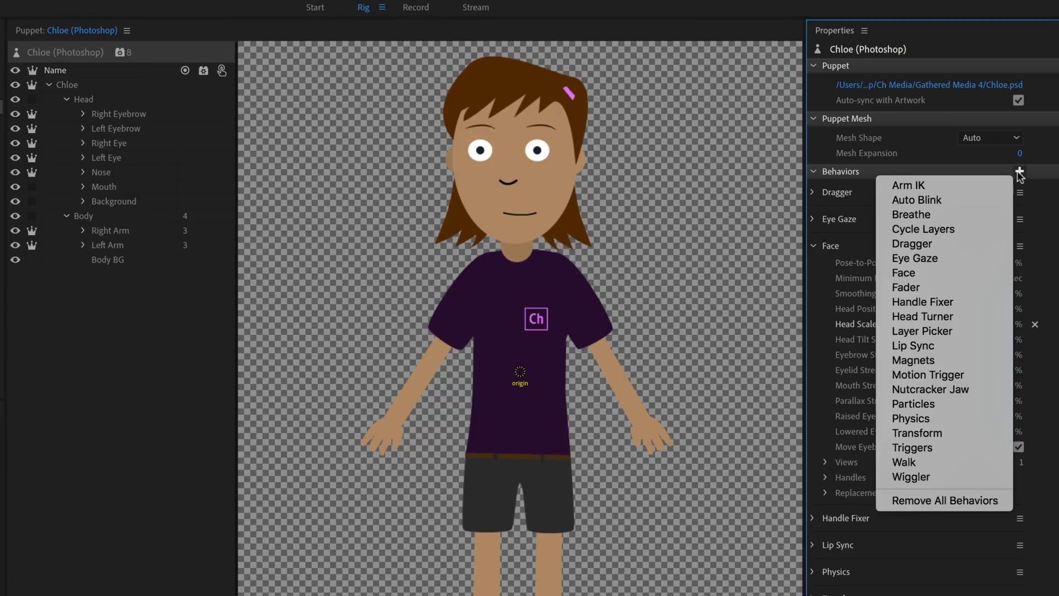
click(970, 182)
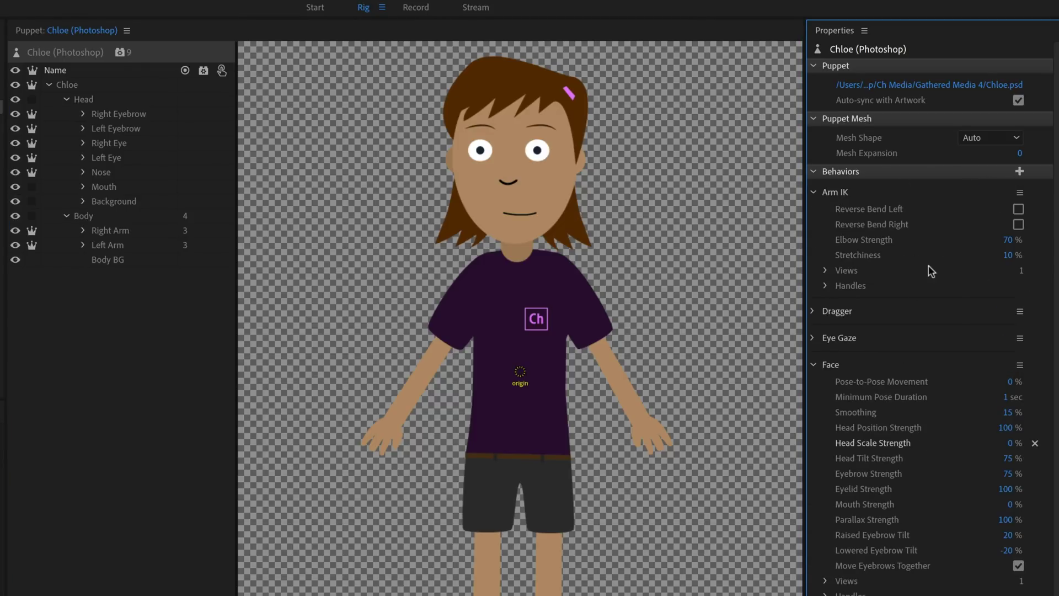
click(110, 231)
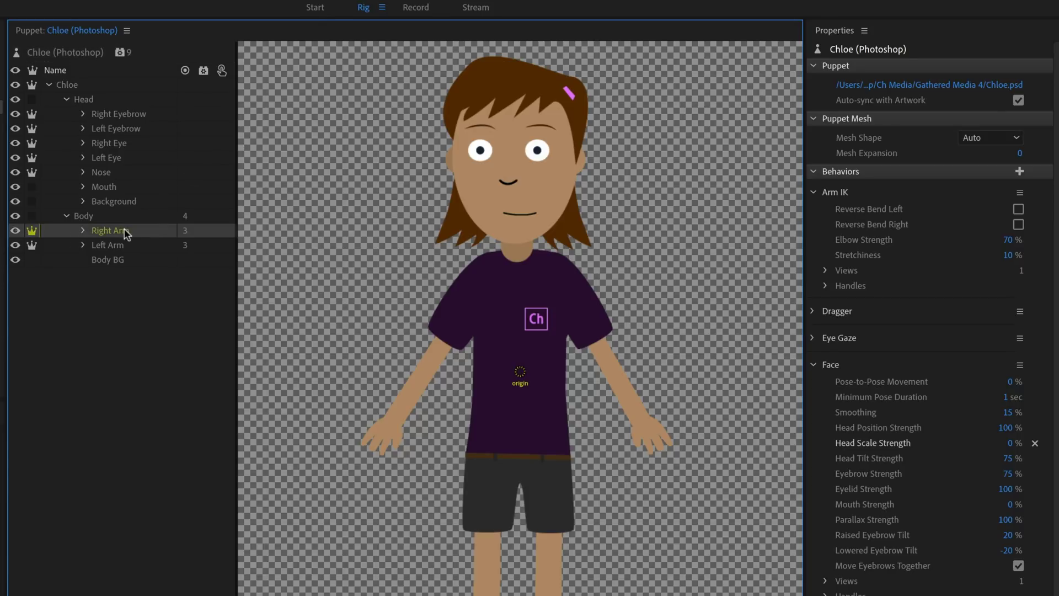
click(489, 272)
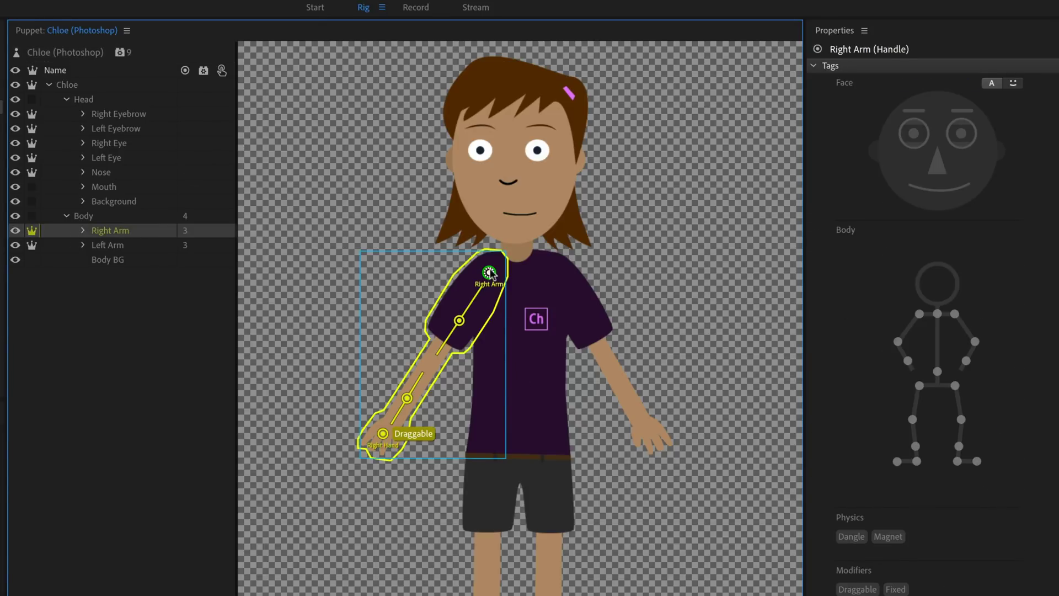
click(920, 314)
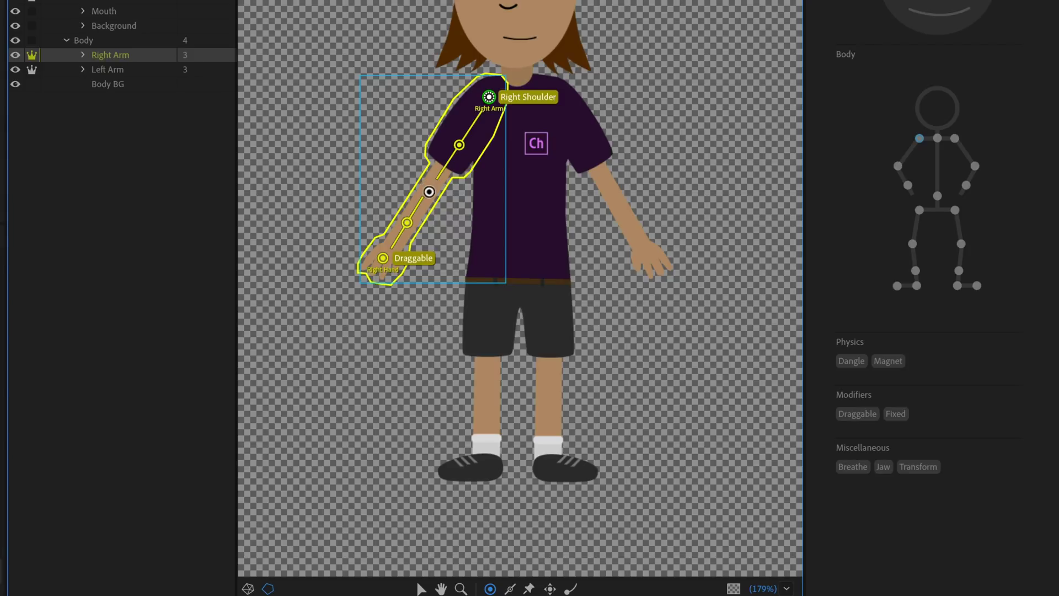
click(898, 165)
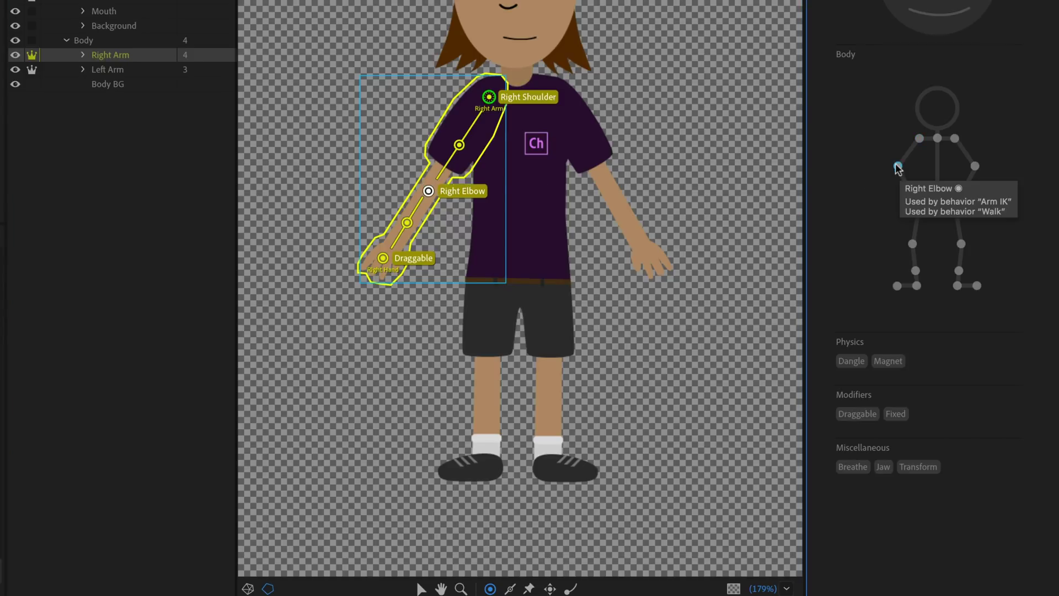
click(384, 261)
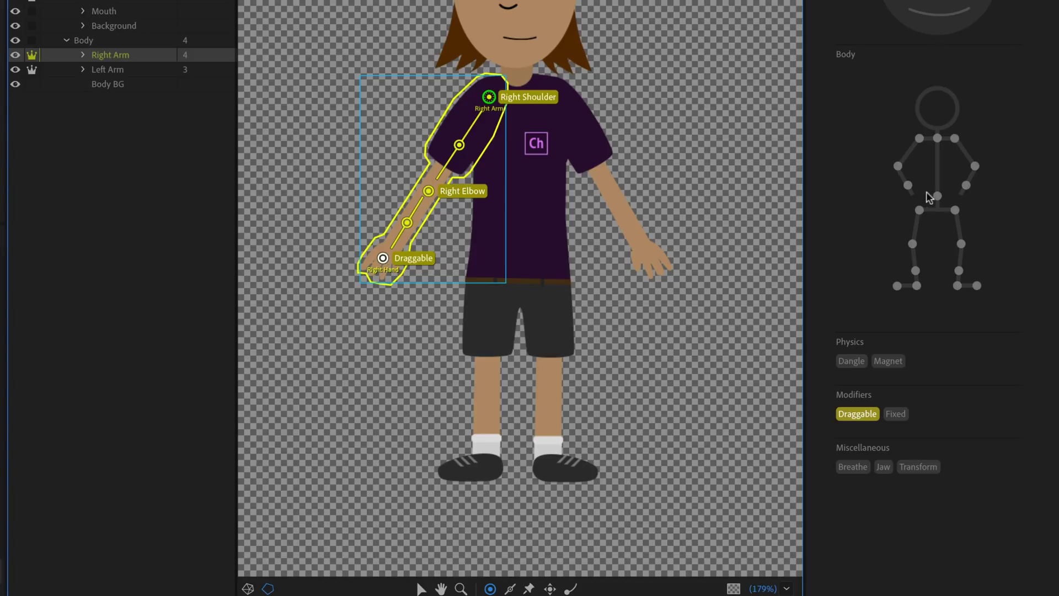
click(908, 186)
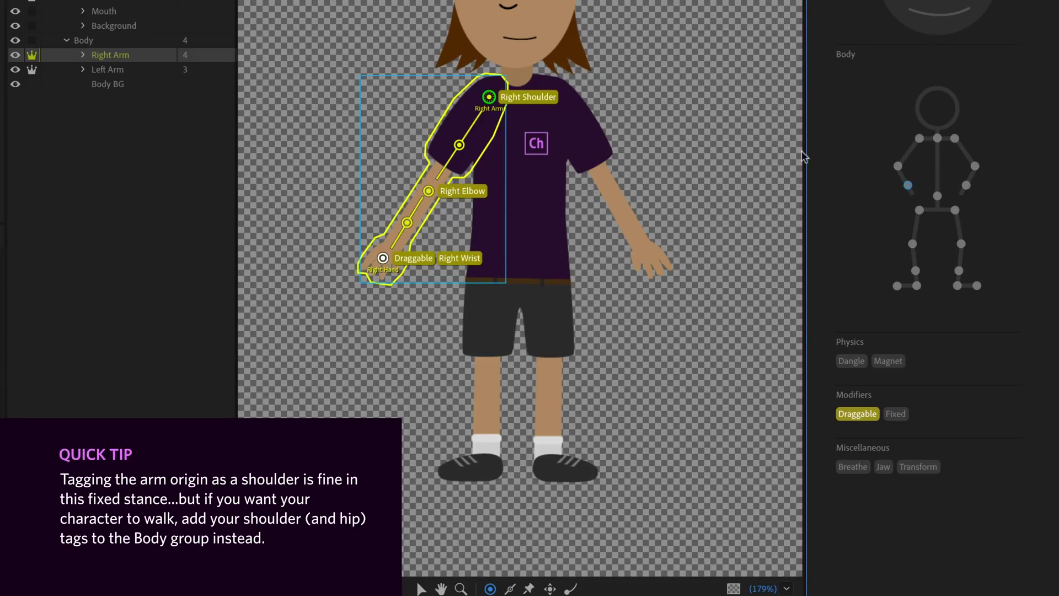
- On the Left Arm layer, select the origin handle and add a Left Elbow tag
click(115, 70)
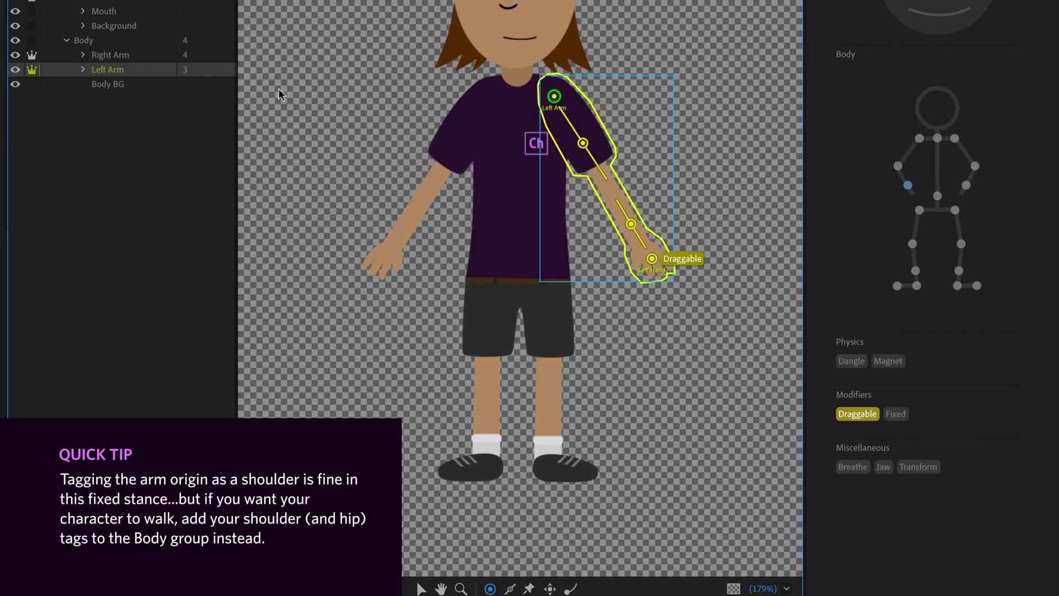
click(555, 98)
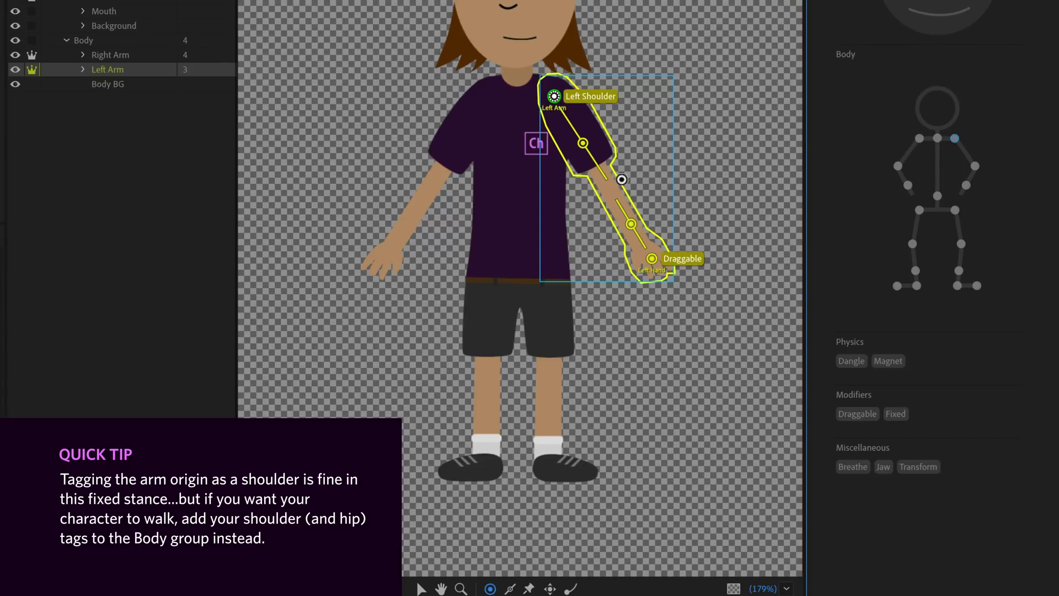
click(975, 166)
- Select the left hand handle and drag Chloe's arms around to test elbow bending
click(651, 257)
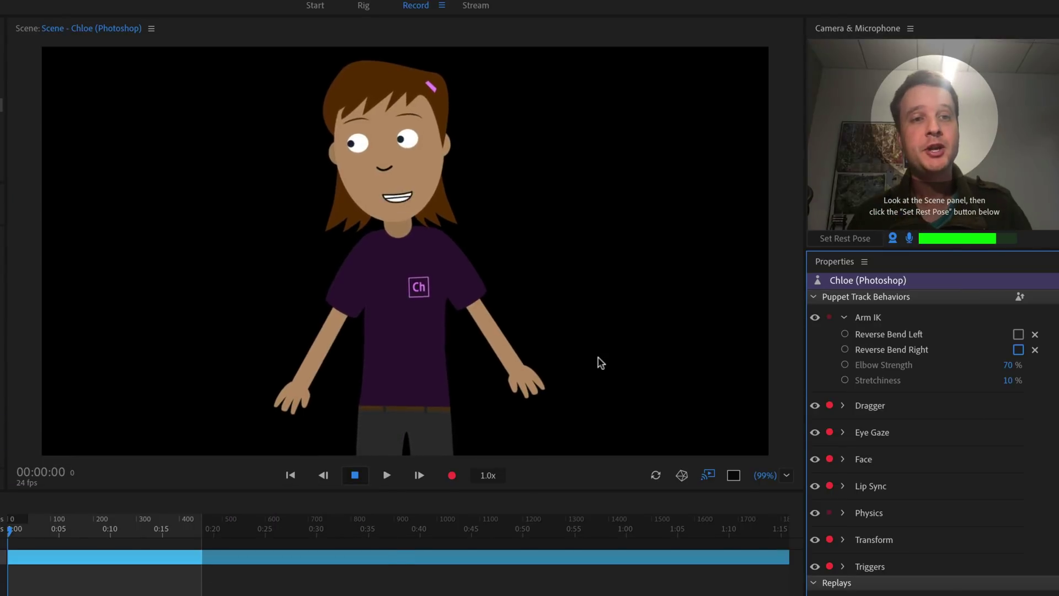
mouse_move(529, 386)
mouse_down()
mouse_move(544, 294)
mouse_move(478, 339)
mouse_move(479, 366)
mouse_move(497, 380)
mouse_move(558, 338)
mouse_move(560, 240)
mouse_move(499, 204)
mouse_move(678, 212)
mouse_move(528, 181)
mouse_move(550, 159)
mouse_move(521, 167)
mouse_move(534, 177)
mouse_move(482, 358)
mouse_move(434, 379)
mouse_move(441, 389)
mouse_up()
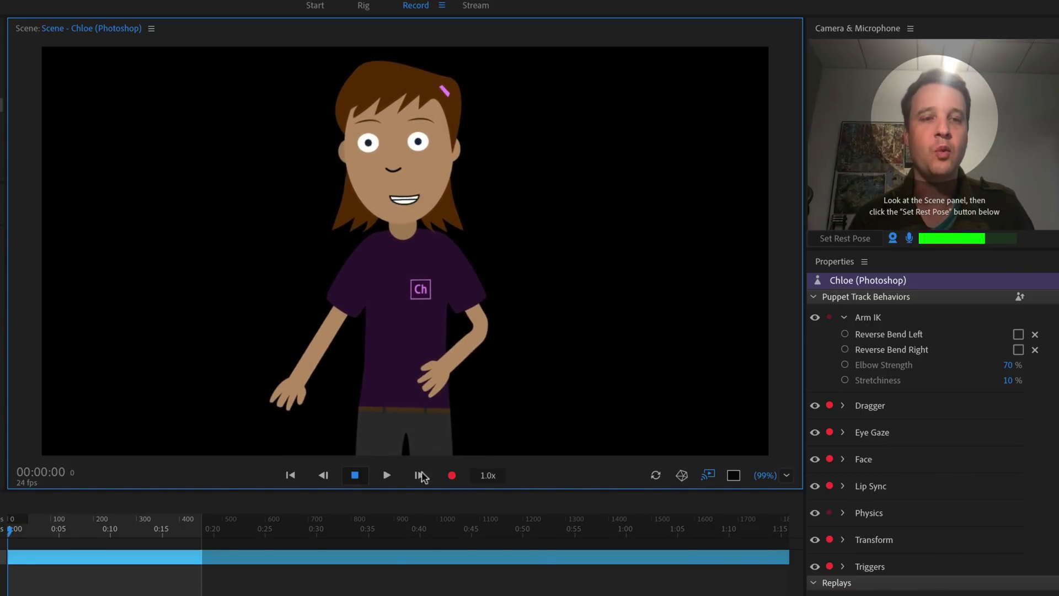
mouse_move(310, 418)
mouse_down()
mouse_move(287, 298)
mouse_move(289, 177)
mouse_move(296, 343)
mouse_up()
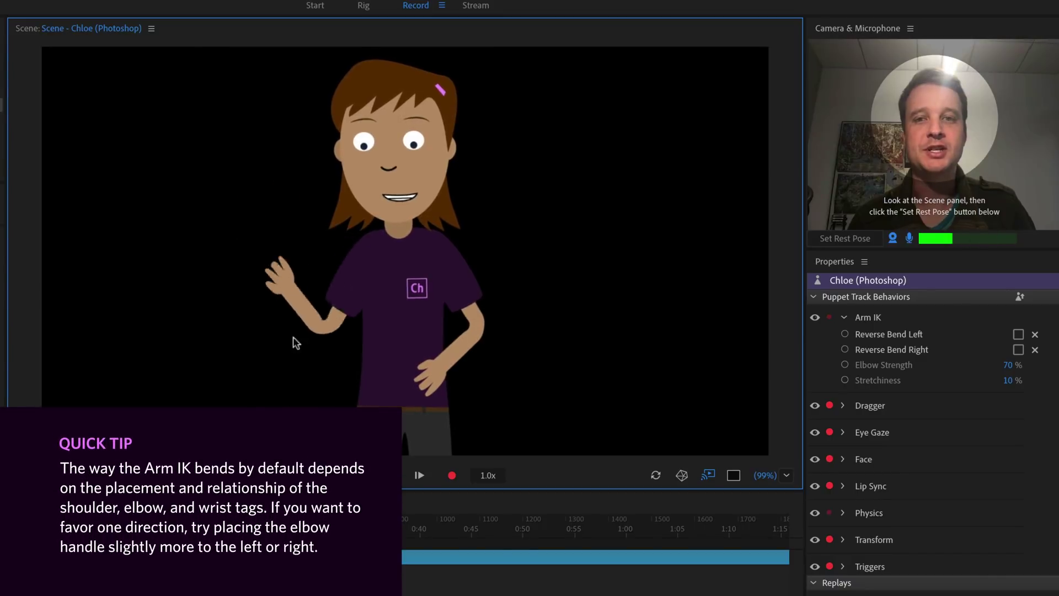
mouse_move(380, 364)
mouse_down()
mouse_move(277, 273)
mouse_move(284, 149)
mouse_move(270, 331)
mouse_move(356, 401)
mouse_up()
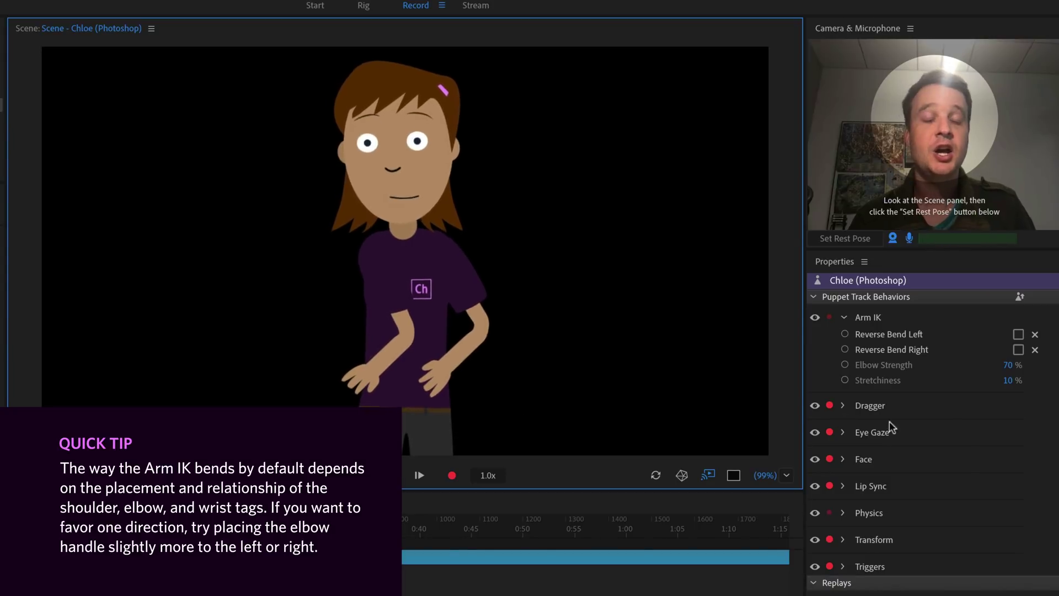
- Arm Reverse Bend Left and Right for recording, then turn on Reverse Bend Right
click(845, 333)
click(845, 349)
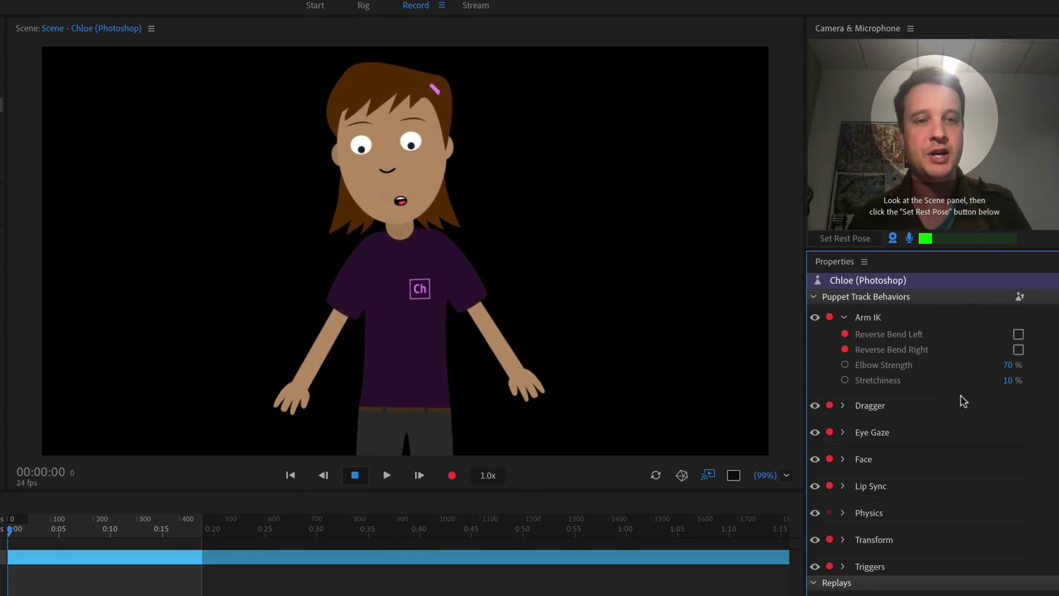
click(518, 395)
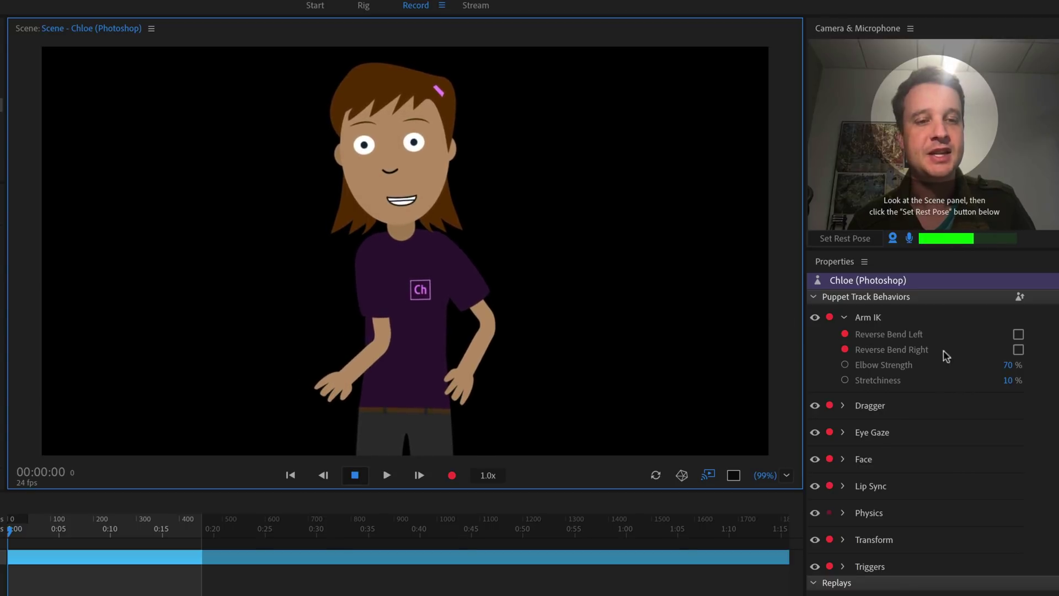
click(1018, 350)
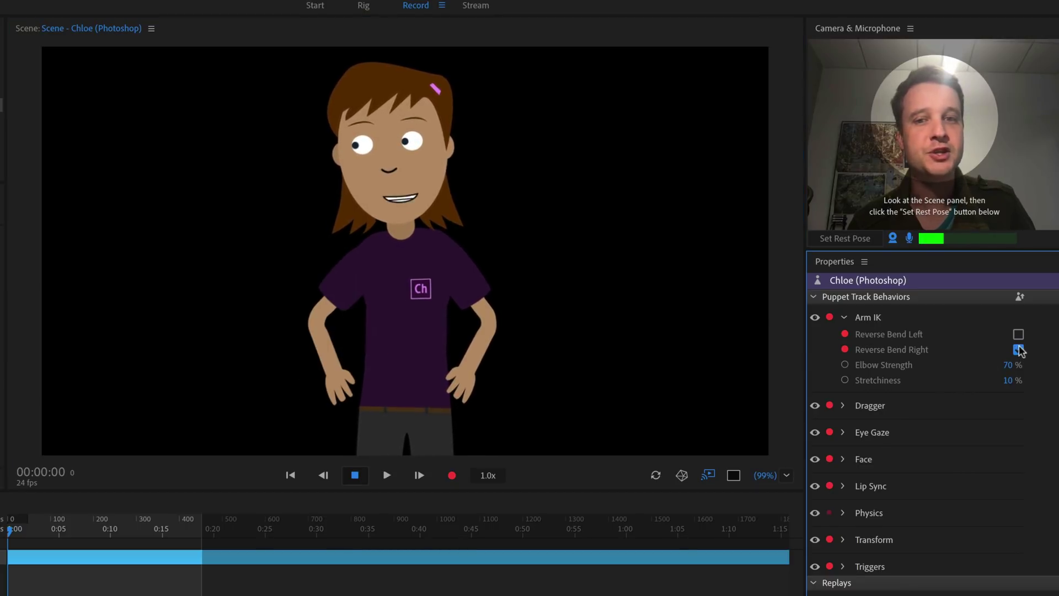
click(336, 384)
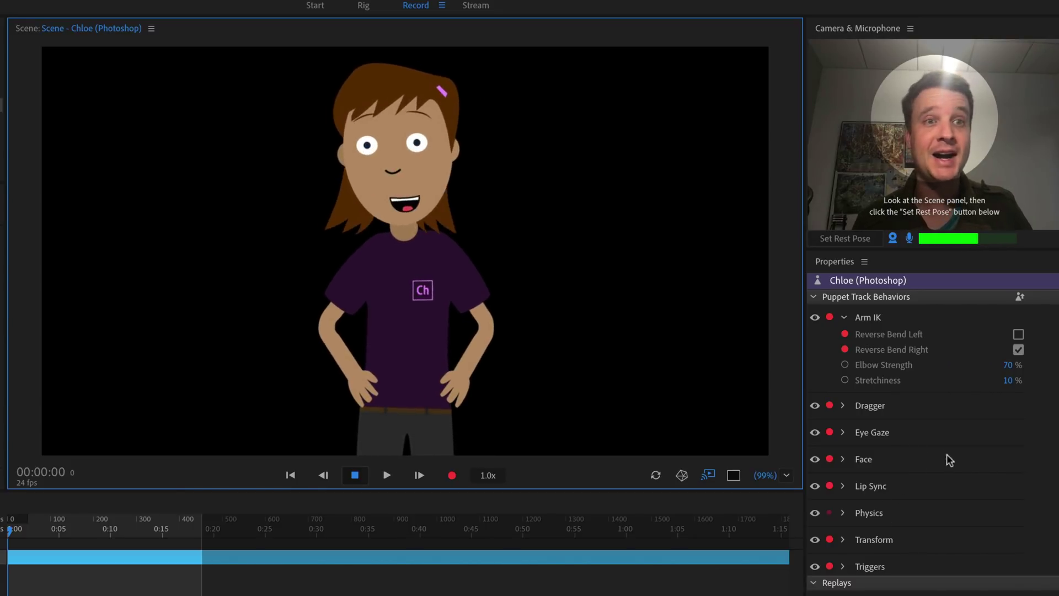
- Disarm Eye Gaze, Face and Triggers so only the arm and dragger behaviours record
click(830, 433)
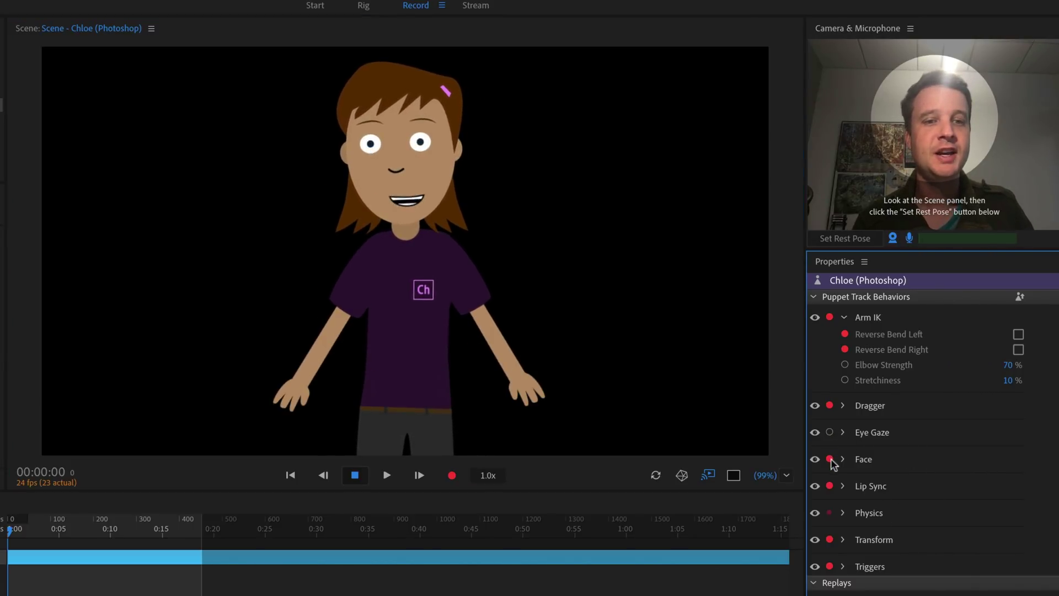
click(829, 459)
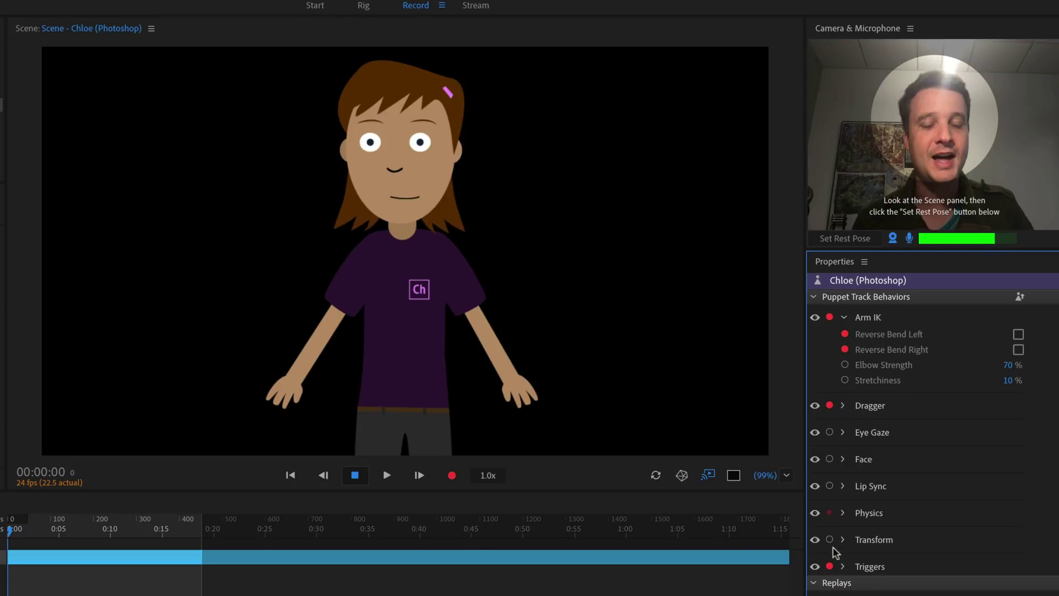
click(830, 566)
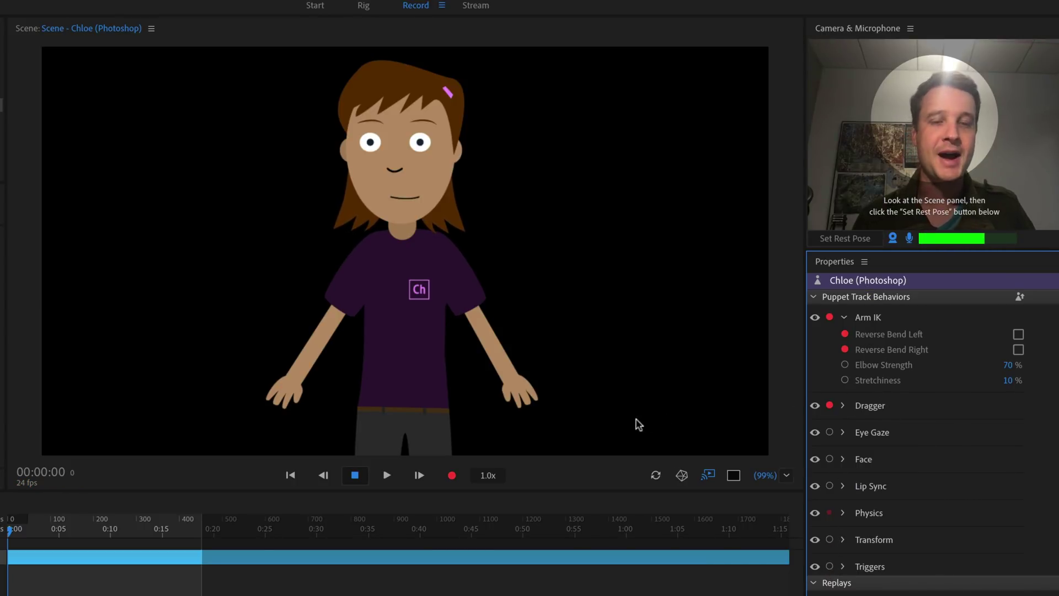
- Place both of Chloe's hands on her hips with Reverse Bend Right checked
drag(534, 393, 471, 395)
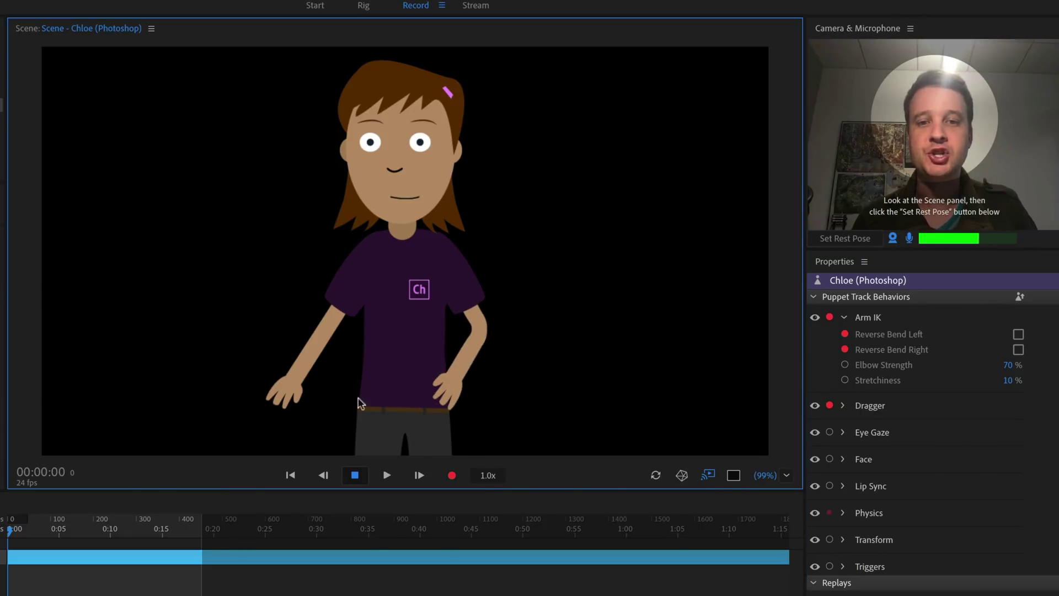
drag(290, 389, 369, 382)
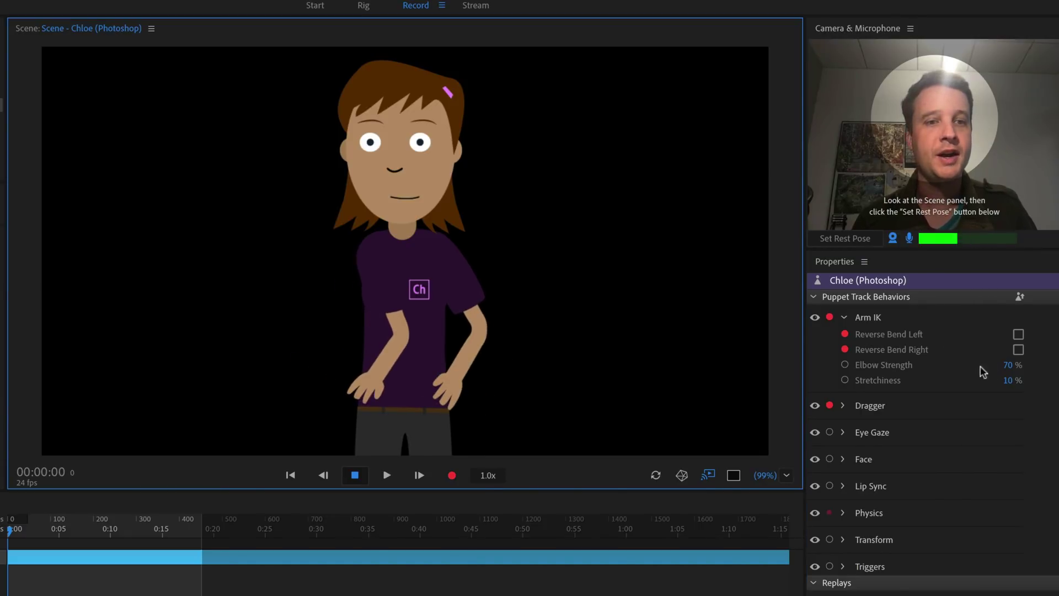
click(1018, 350)
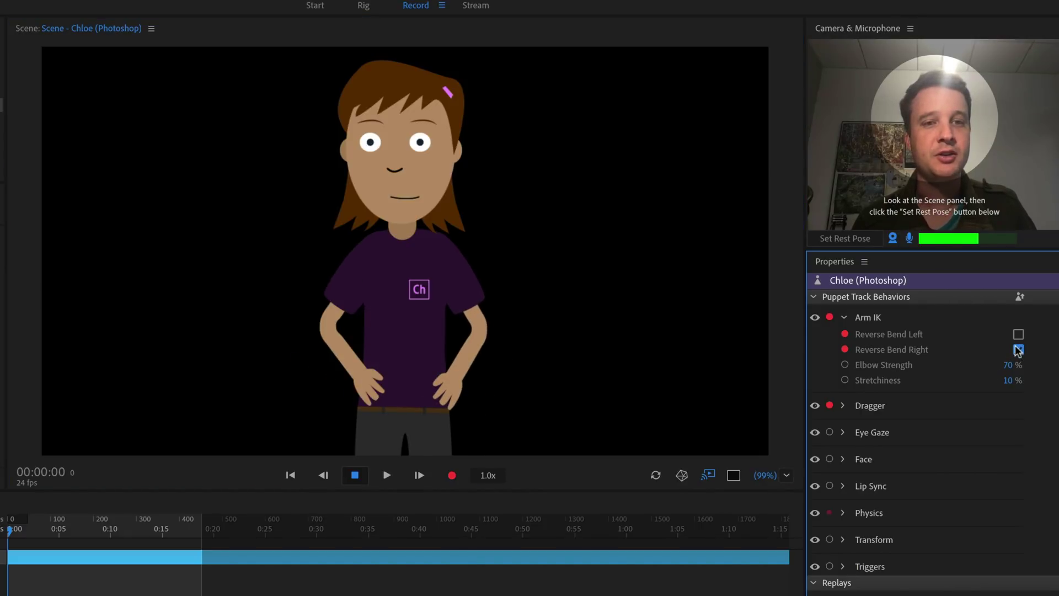
click(362, 388)
drag(431, 393, 432, 393)
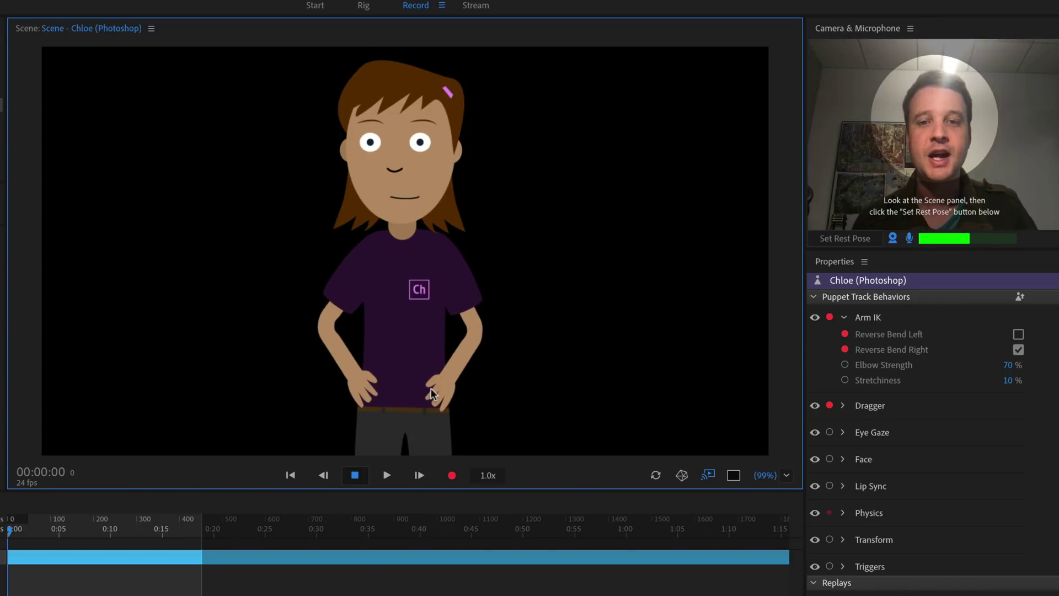
- Record a roughly 2-second take holding Chloe's hands-on-hips pose
click(452, 475)
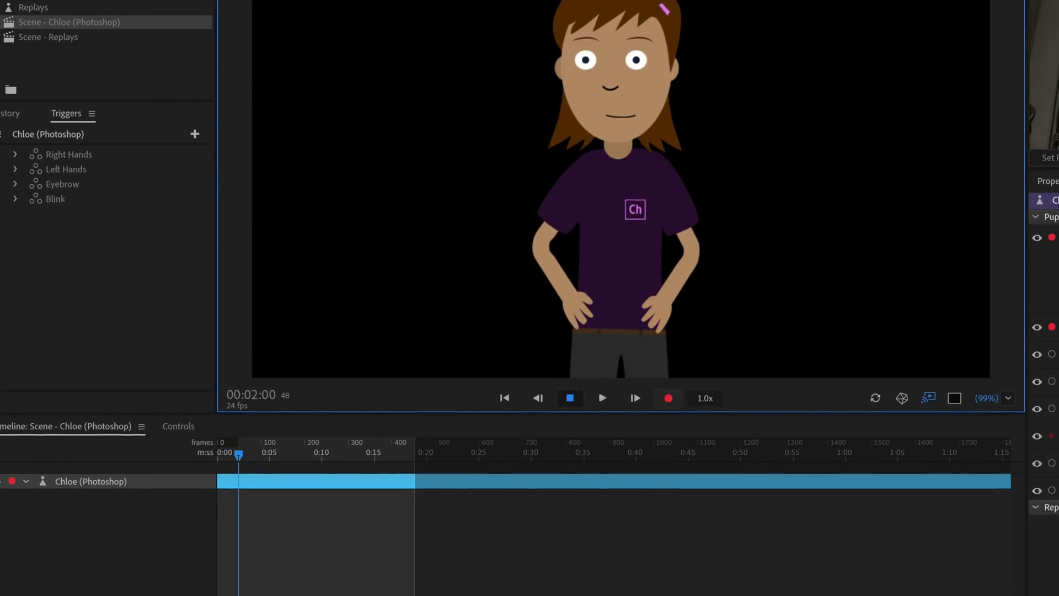
key(space)
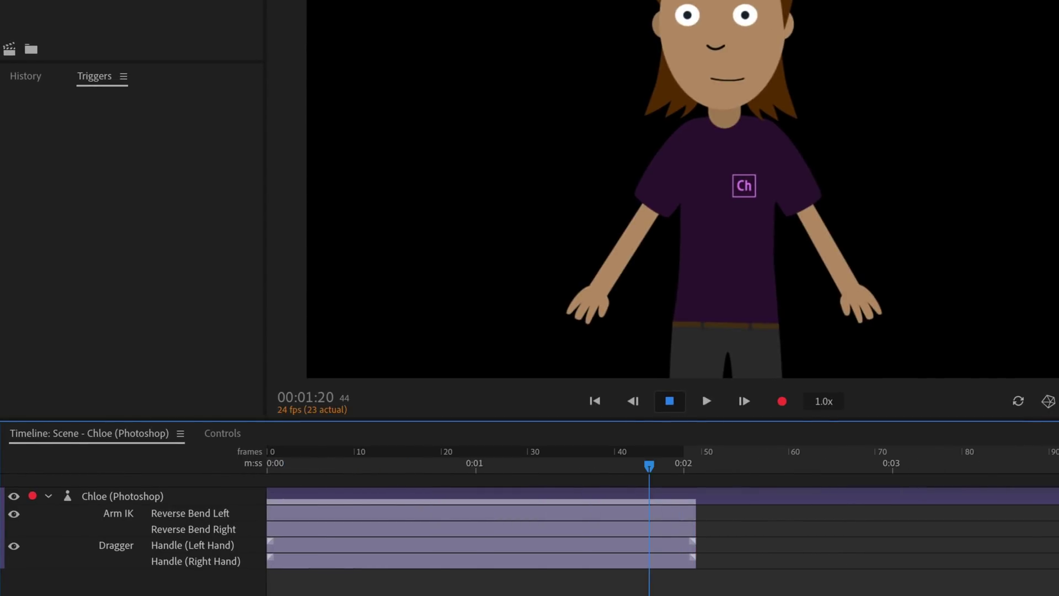
drag(621, 465, 614, 508)
drag(713, 517, 551, 521)
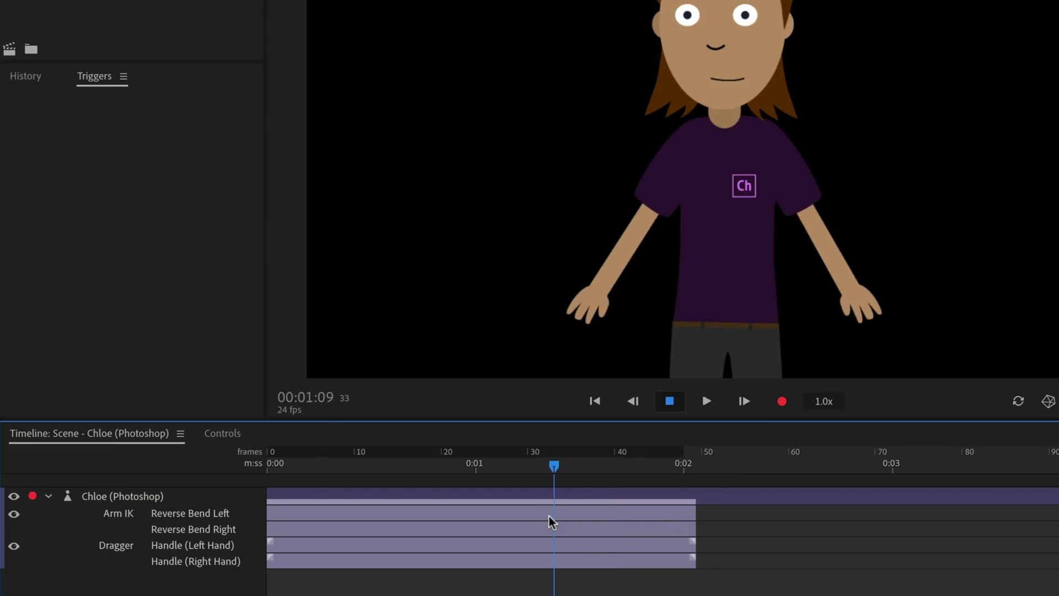
click(666, 563)
shift+click(662, 546)
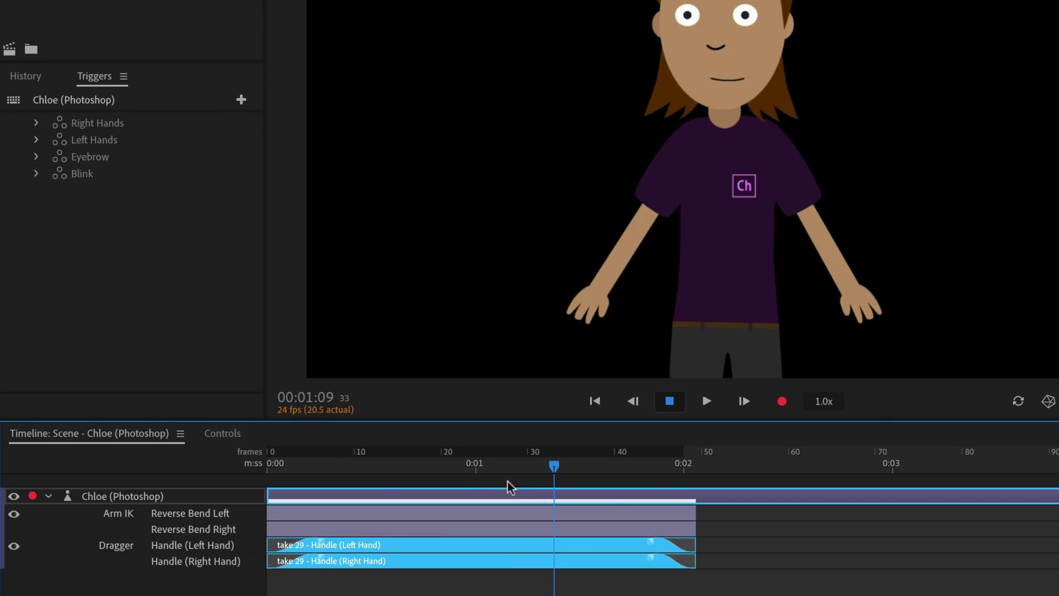
drag(554, 466, 484, 466)
drag(349, 469, 242, 465)
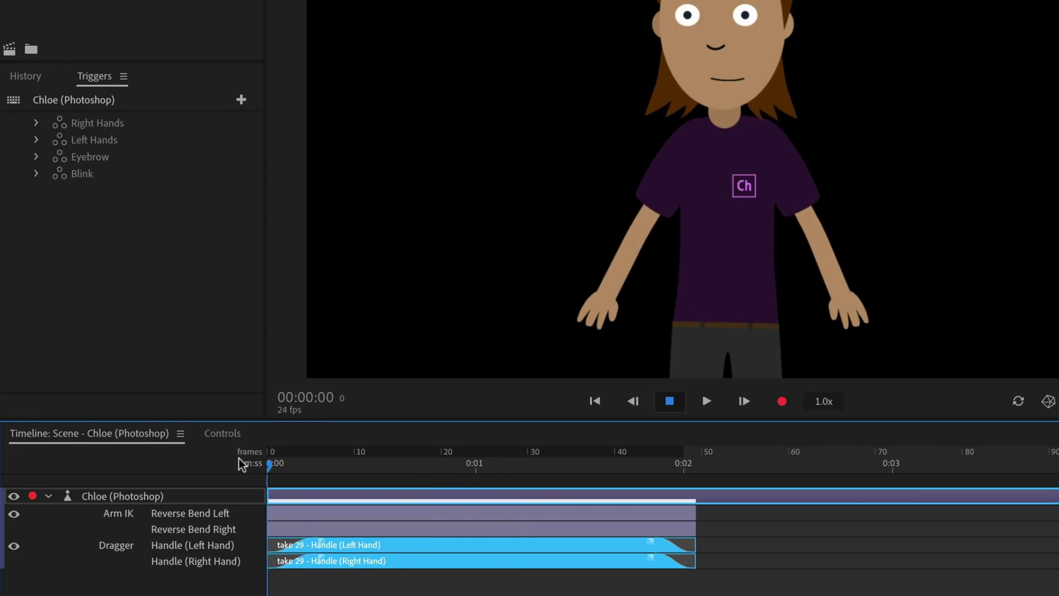
drag(342, 475, 583, 516)
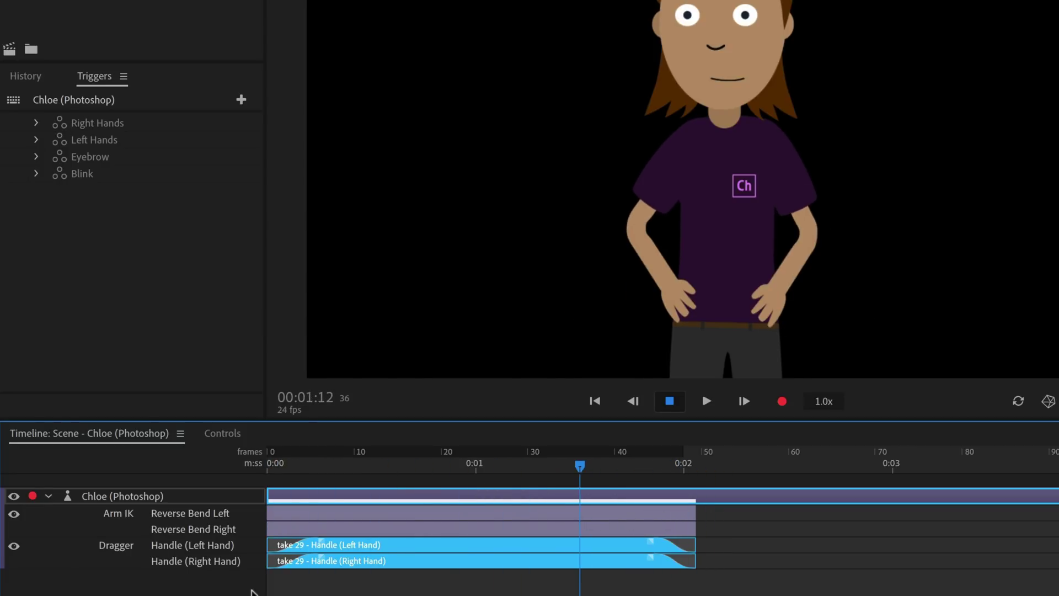
click(367, 515)
click(379, 530)
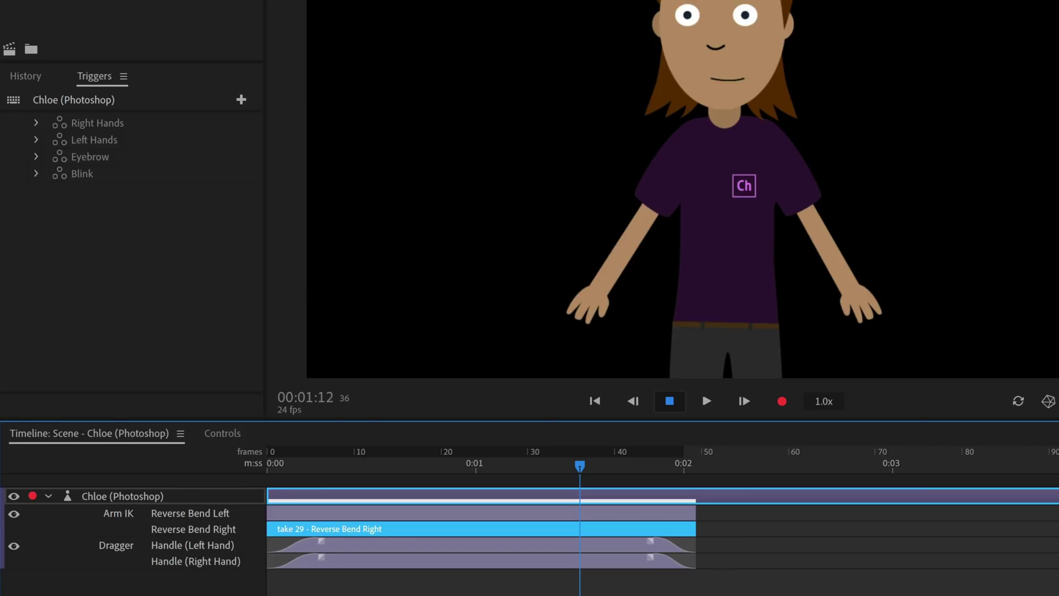
- Build a 2.1s replay and trigger from the four take 29 clips, named Rest
drag(749, 593, 354, 512)
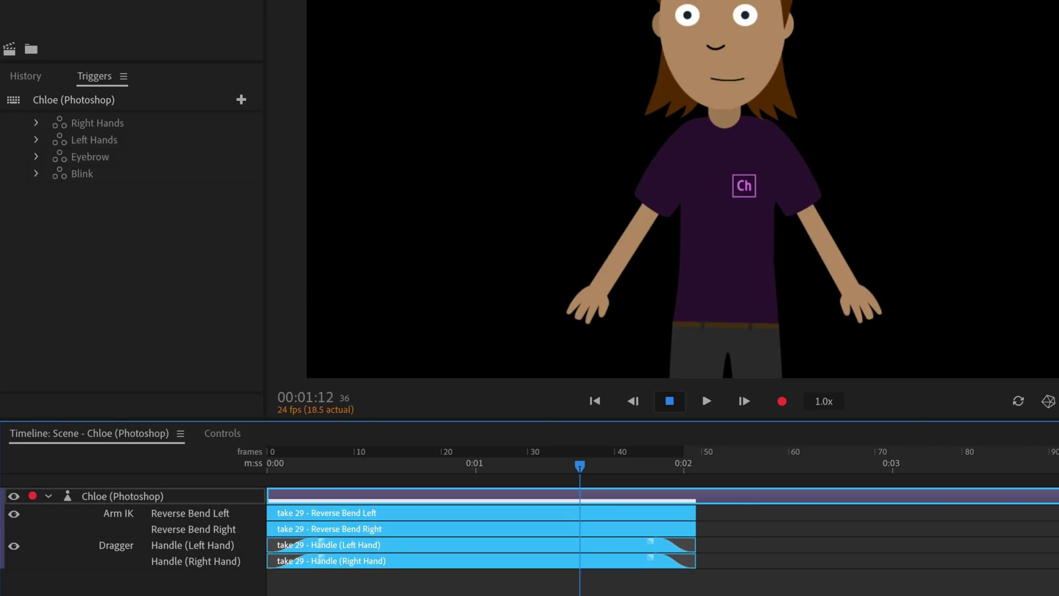
right_click(456, 518)
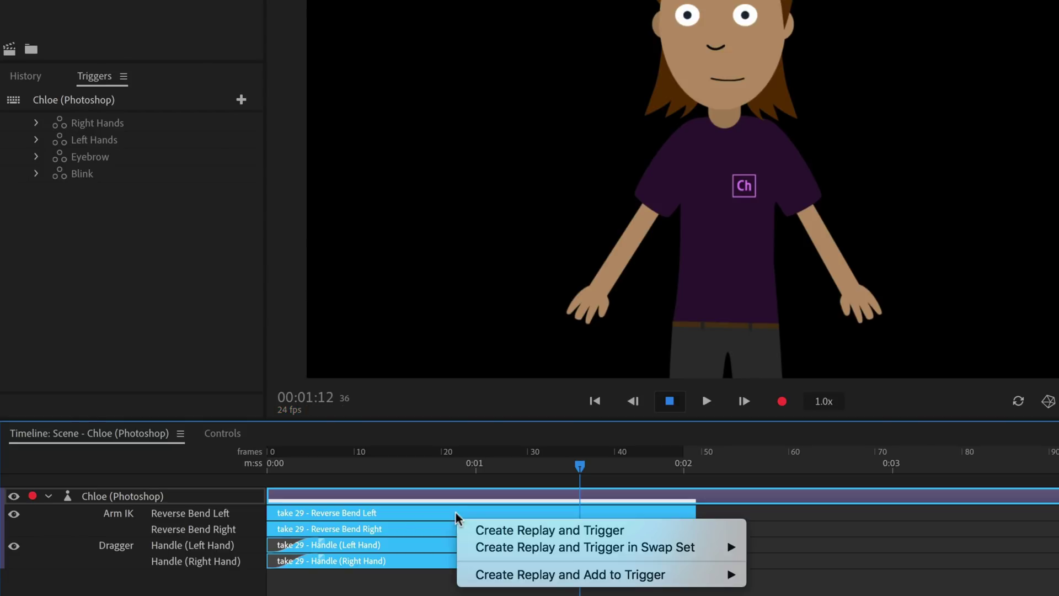
click(466, 531)
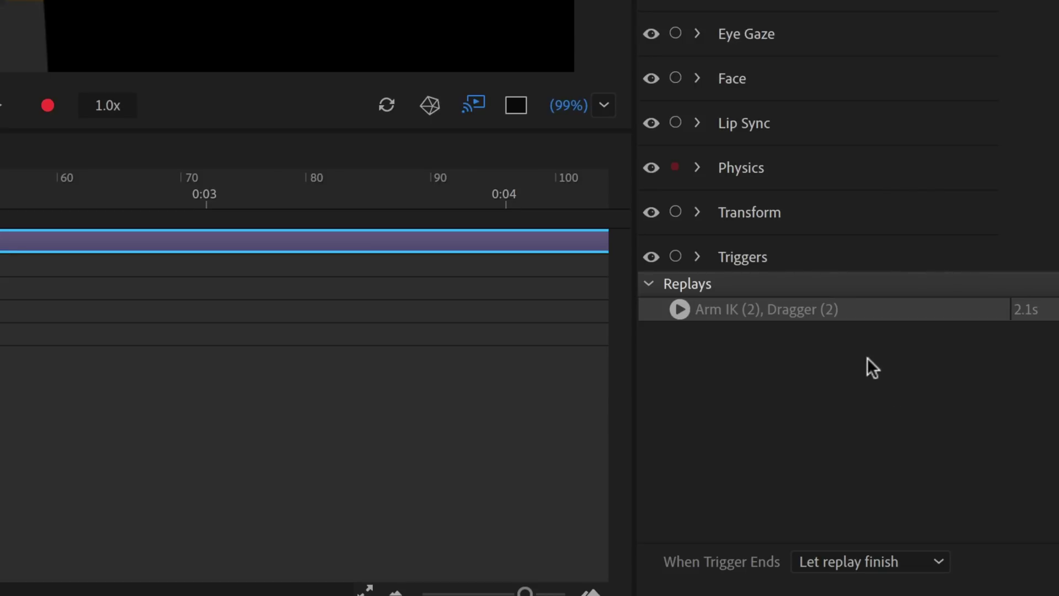
double_click(790, 310)
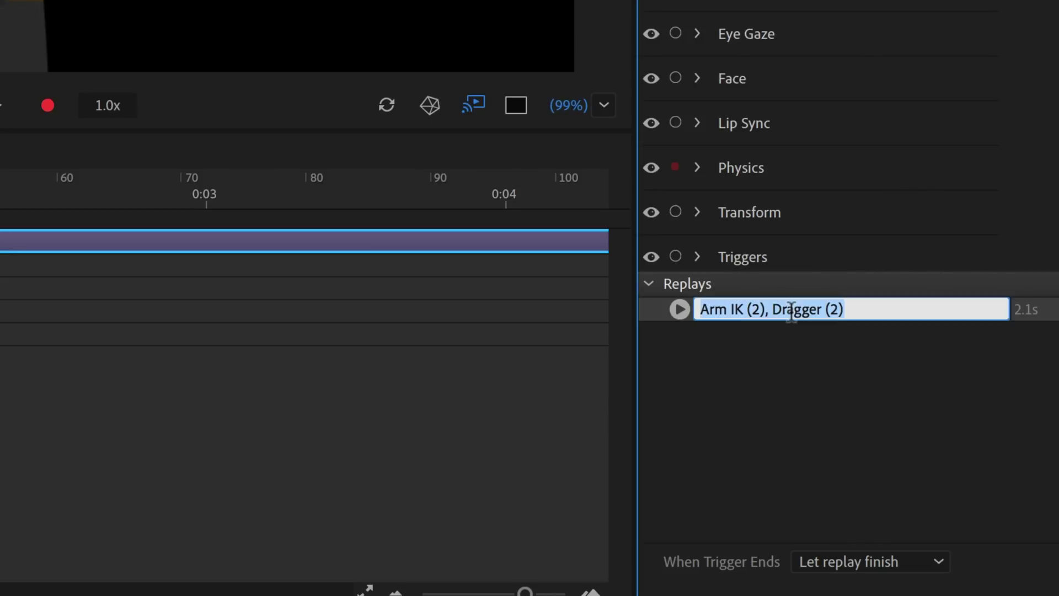
text(R)
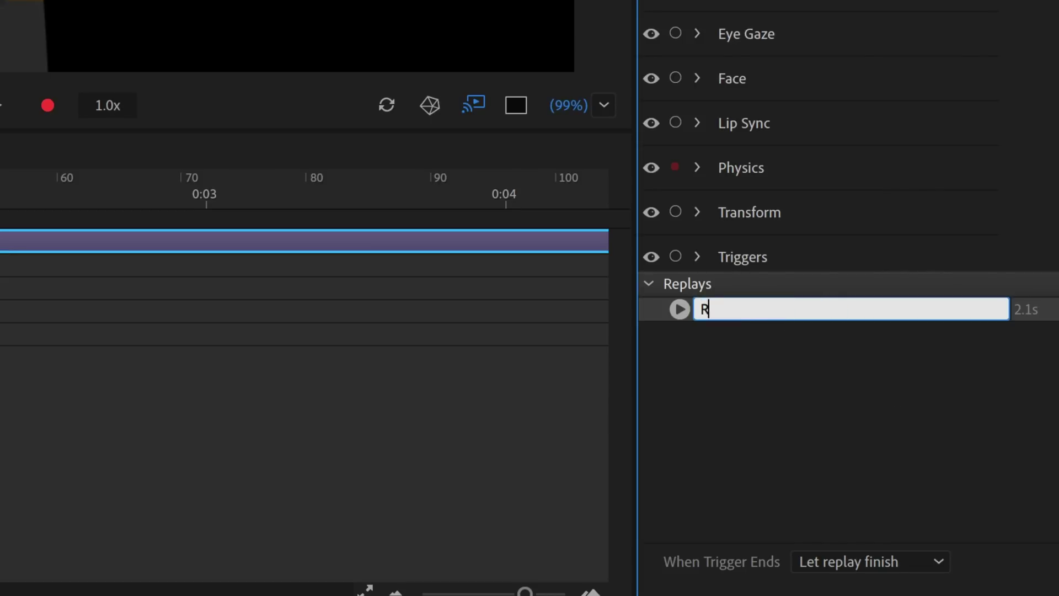
text(est)
key(Return)
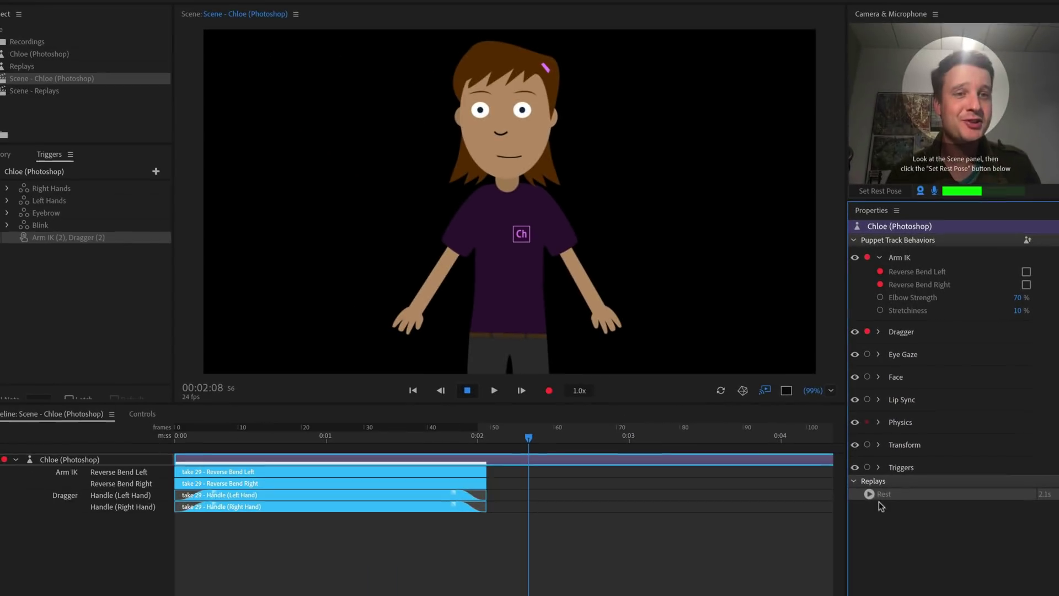
click(679, 309)
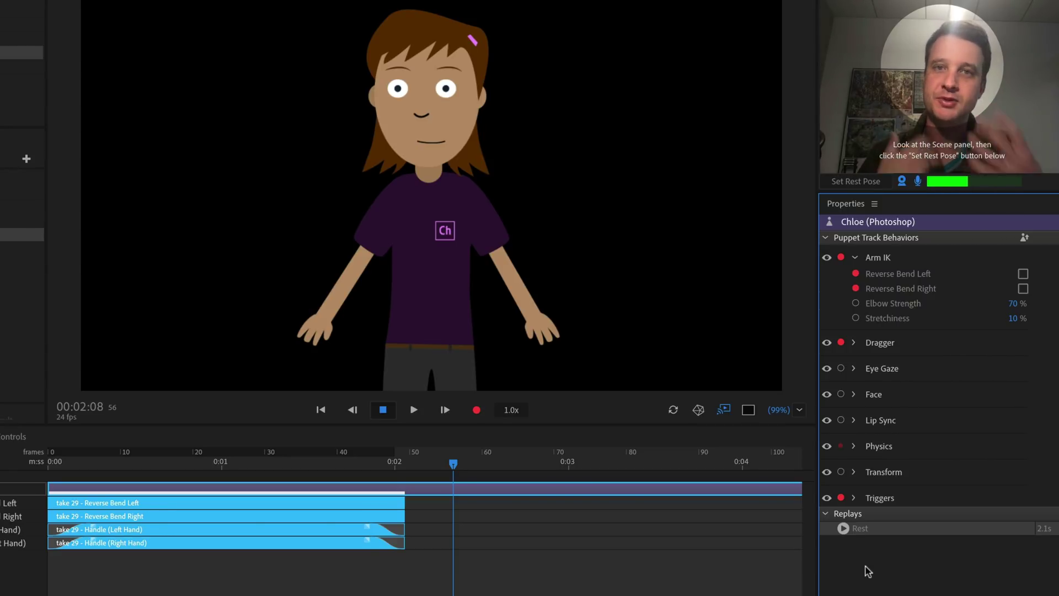
click(843, 529)
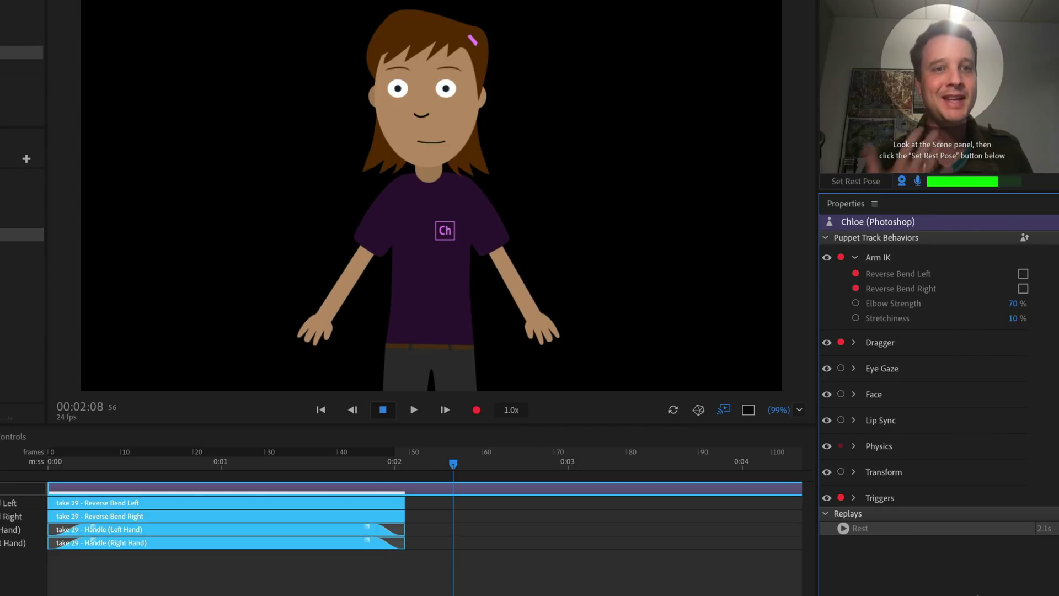
click(843, 528)
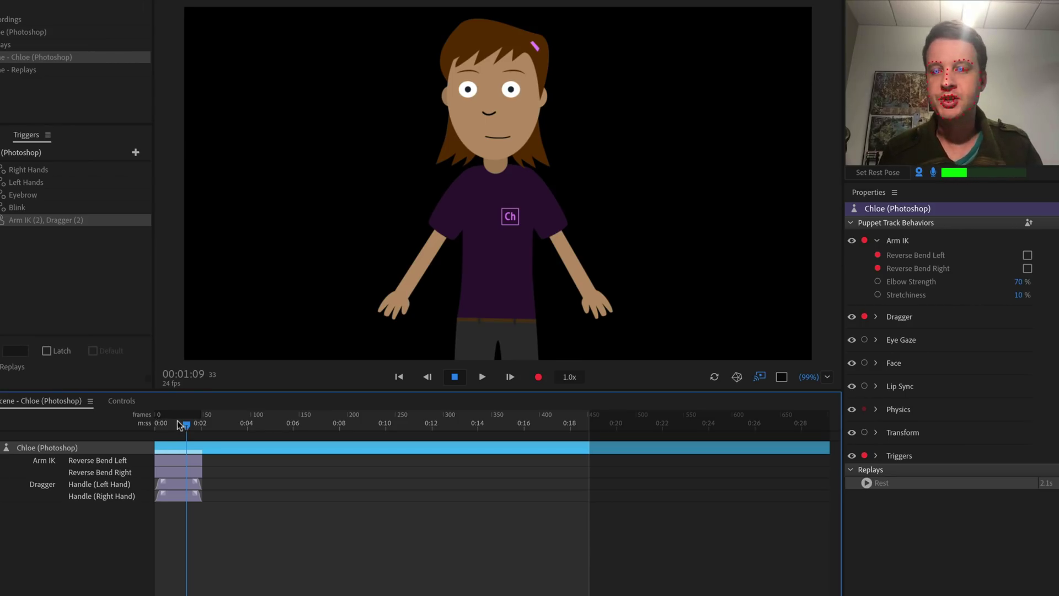
- Move the playhead past the last take and pose Chloe with one hand raised
drag(180, 424, 246, 437)
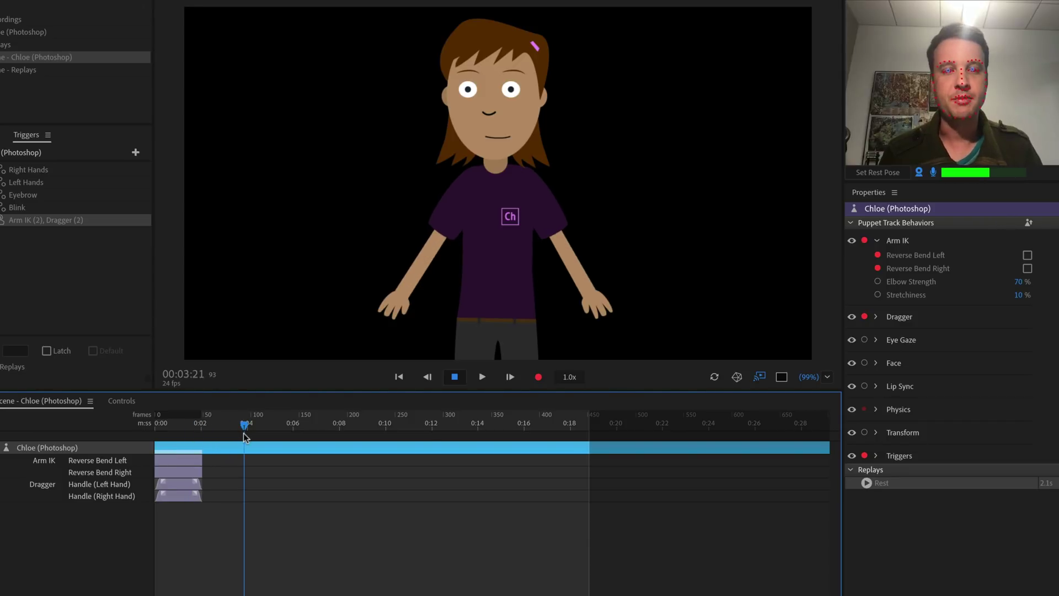
drag(588, 317, 541, 316)
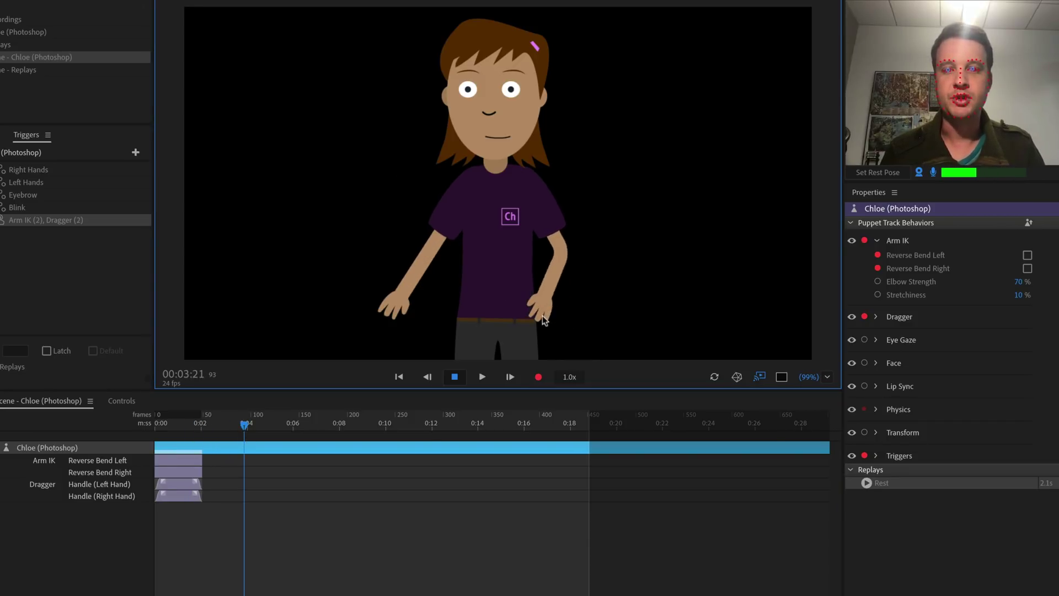
mouse_move(419, 306)
mouse_down()
mouse_move(366, 239)
mouse_move(402, 94)
mouse_move(416, 99)
mouse_move(390, 118)
mouse_move(399, 122)
mouse_up()
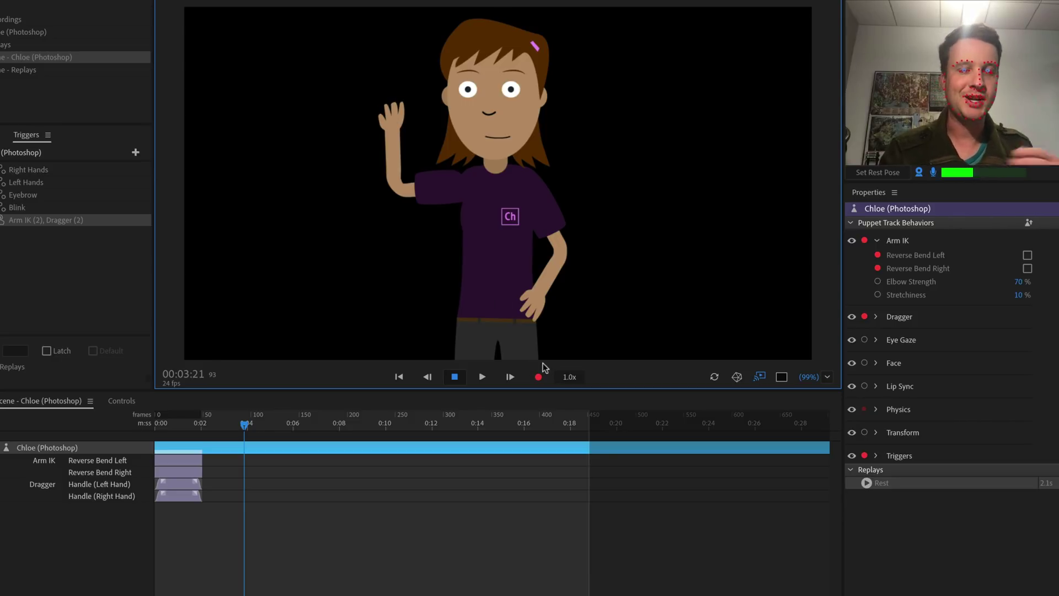
- Record a take of Chloe waving her raised hand, then play it back
click(540, 377)
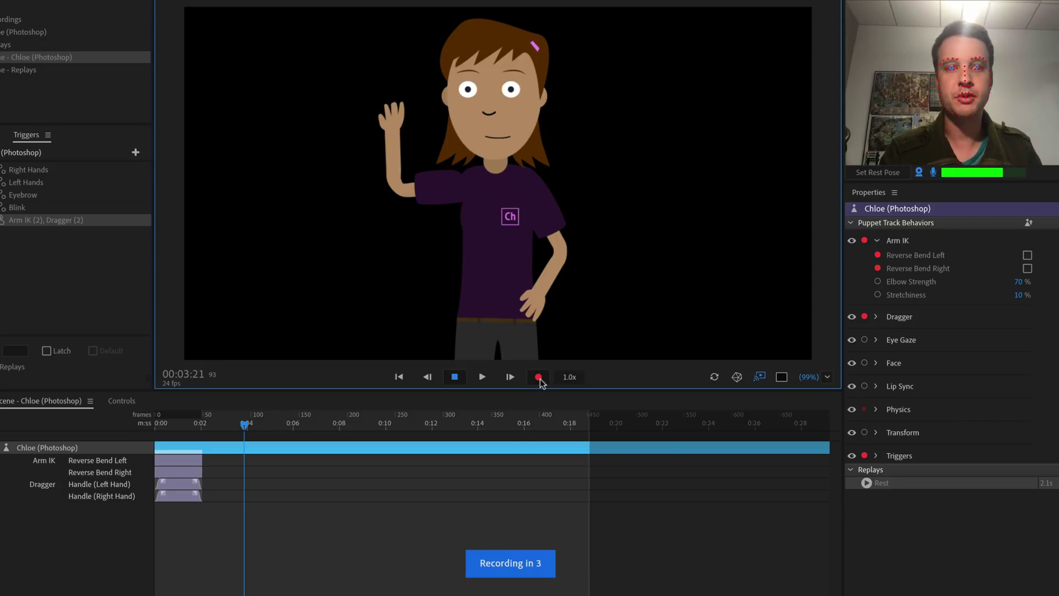
mouse_move(393, 113)
mouse_down()
mouse_move(373, 130)
mouse_move(412, 127)
mouse_up()
key(space)
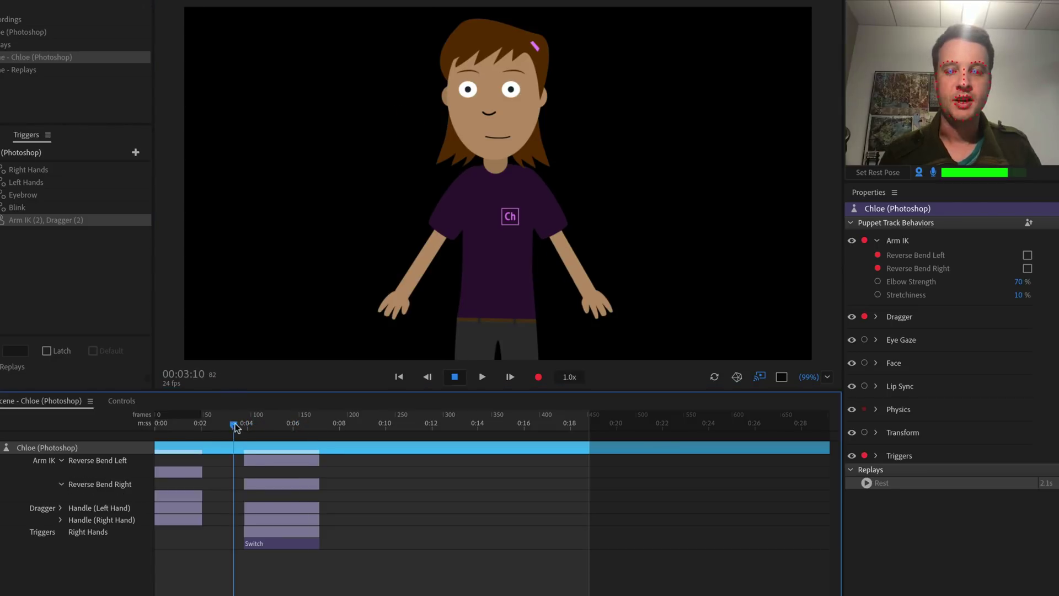
key(space)
- Expand both hand Handle rows and select take 30's left- and right-hand Handle clips
drag(329, 437, 277, 438)
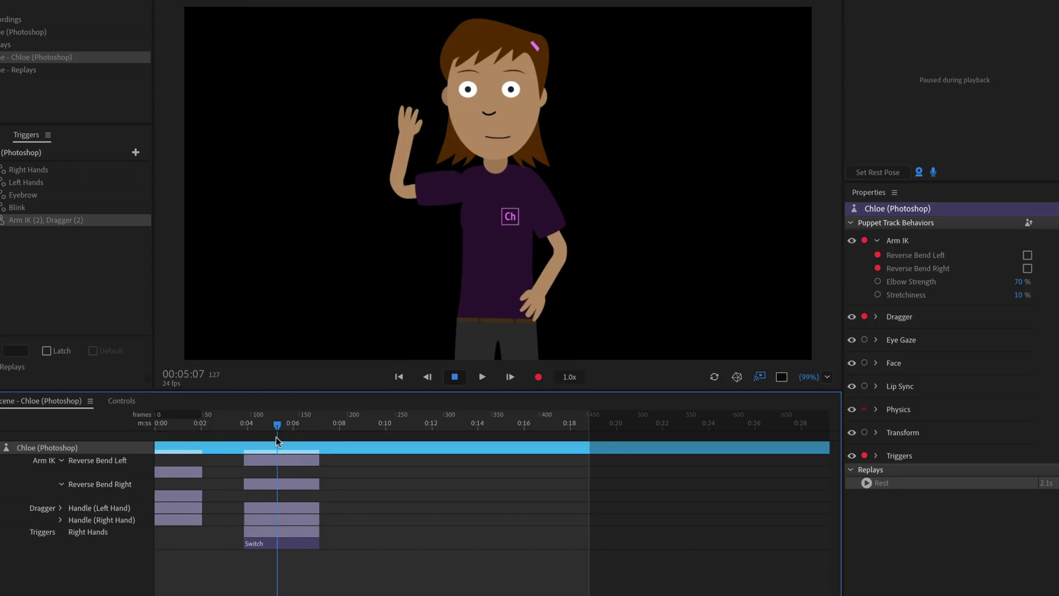
click(284, 461)
click(426, 437)
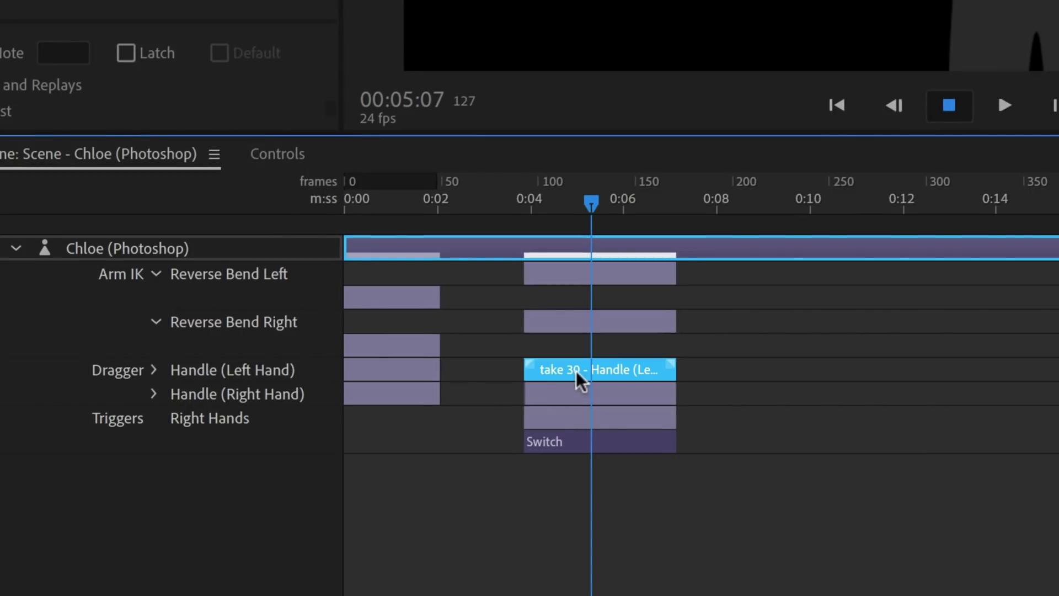
click(155, 369)
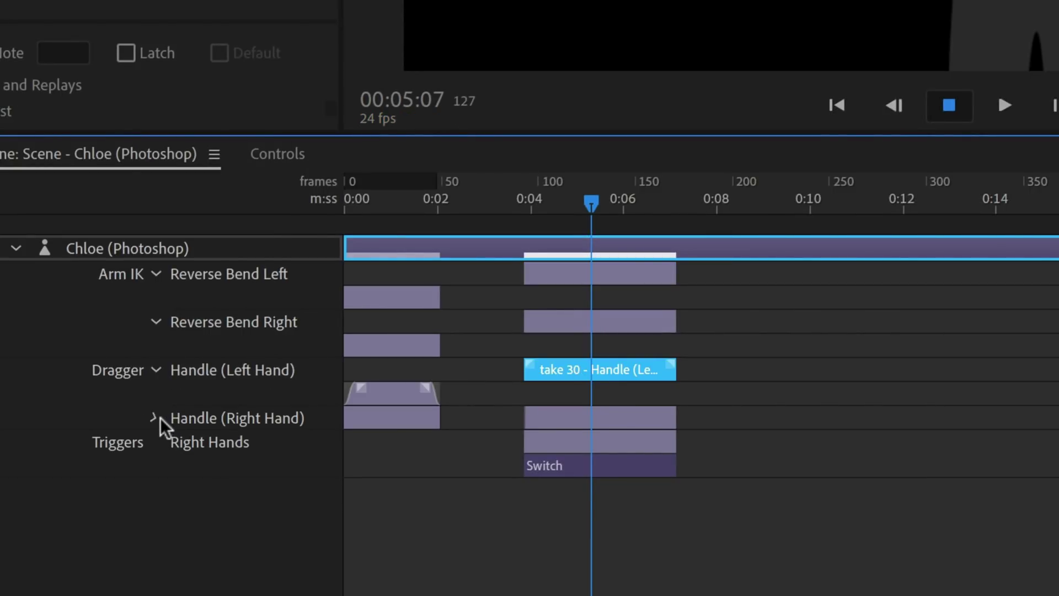
click(156, 418)
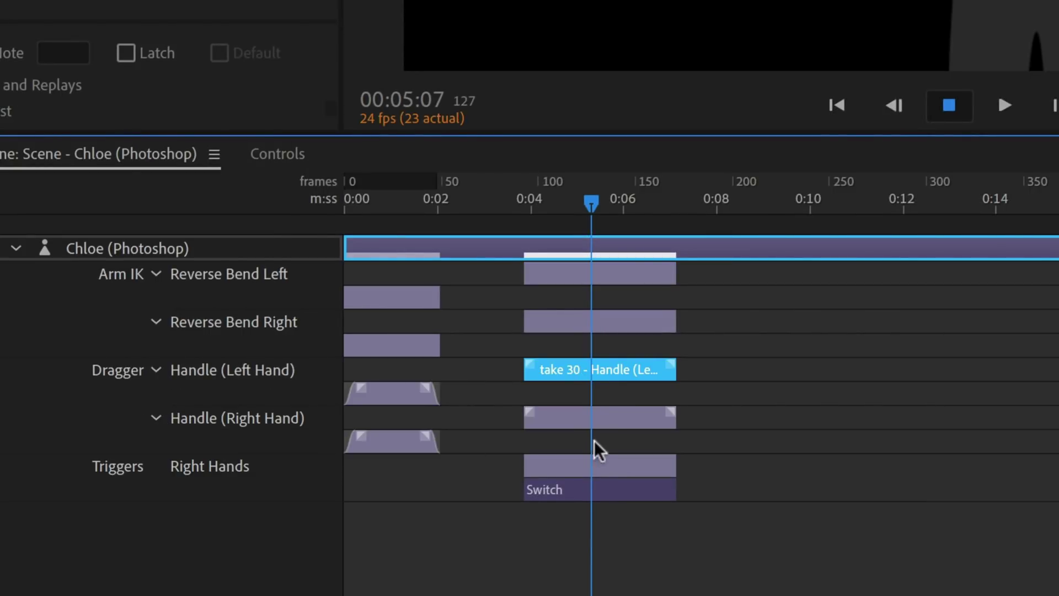
shift+click(561, 415)
- Add fade-in and fade-out ramps to both hand clips and preview the blended wave
drag(530, 412, 553, 414)
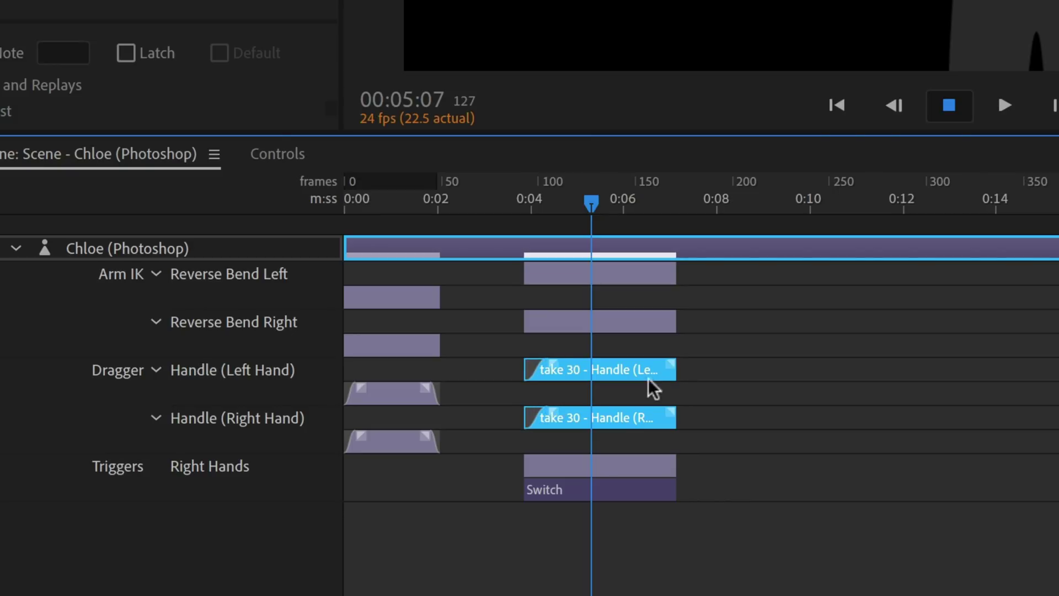
drag(665, 361, 634, 360)
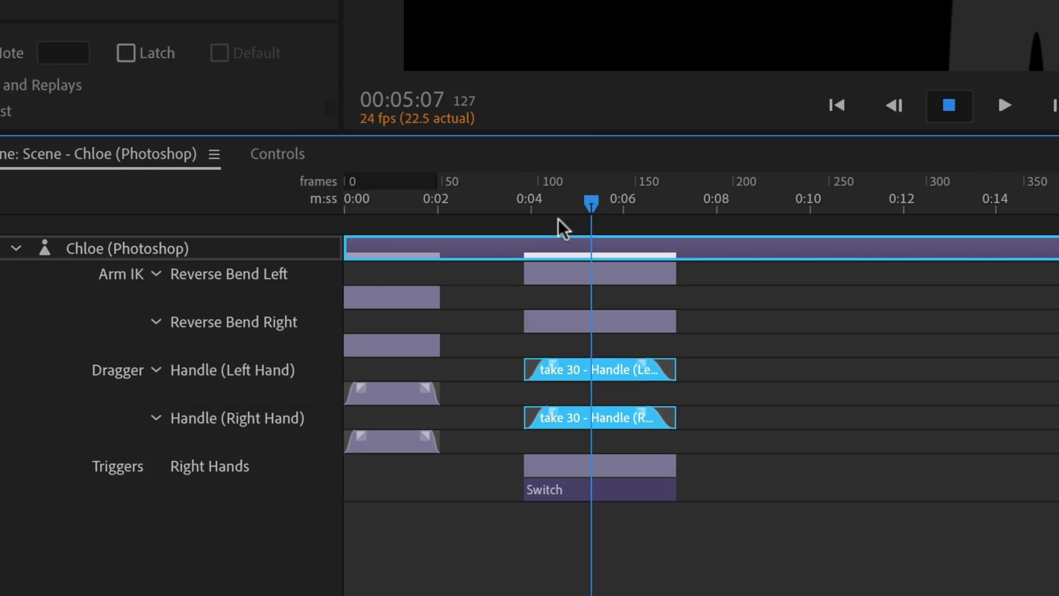
click(512, 204)
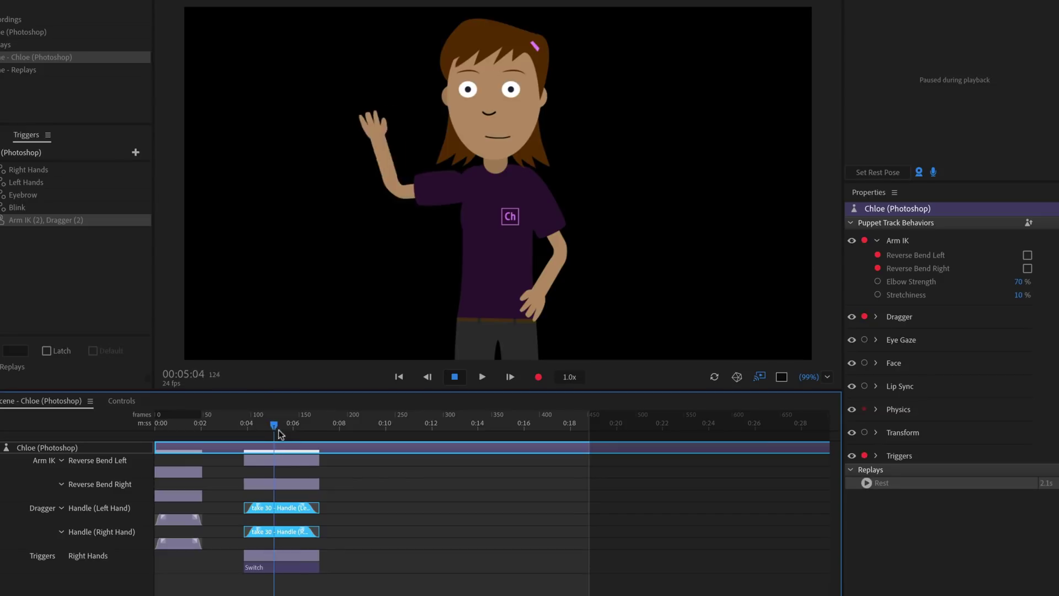
mouse_move(324, 439)
mouse_down()
mouse_move(234, 441)
mouse_move(325, 441)
mouse_up()
- Create a 3.3s replay and trigger from the take 30 clips, named Wave
drag(352, 594, 235, 462)
click(274, 576)
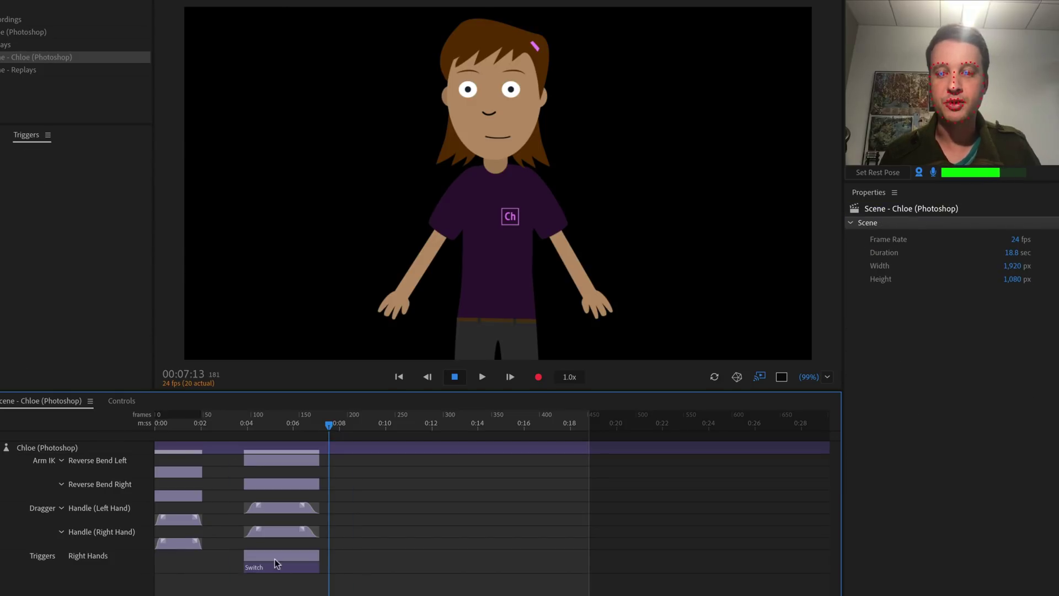
mouse_move(272, 422)
mouse_down()
mouse_move(268, 430)
mouse_move(283, 430)
mouse_up()
drag(344, 594, 235, 461)
right_click(293, 467)
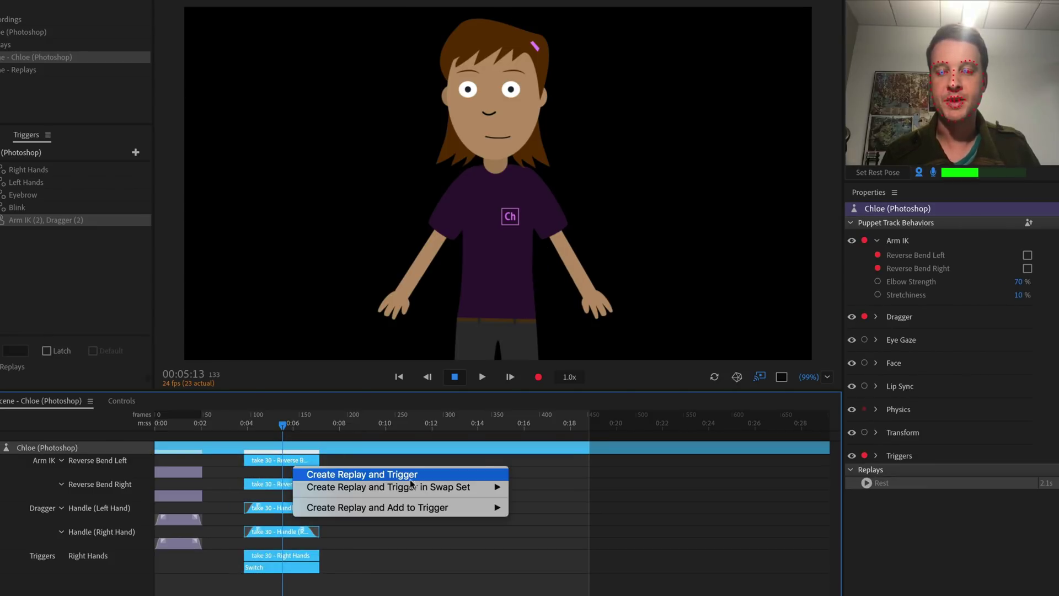
click(429, 480)
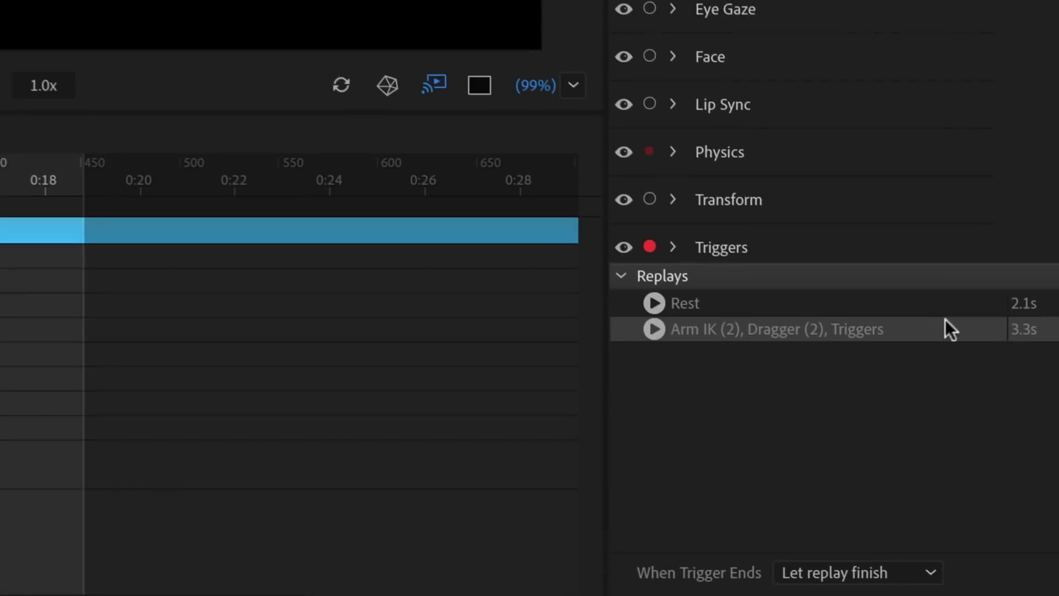
double_click(936, 325)
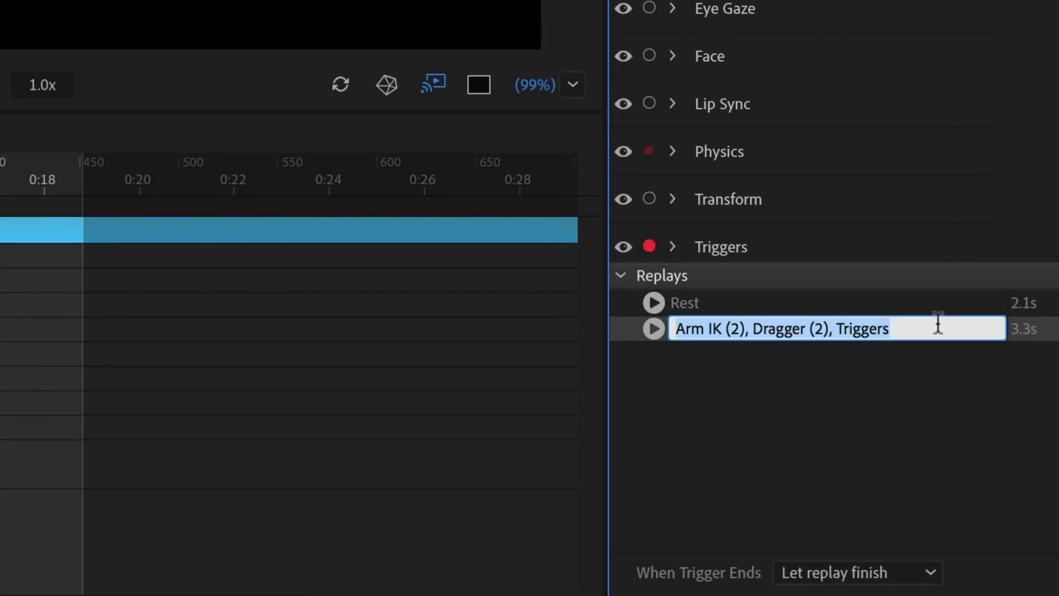
text(Wave)
key(Return)
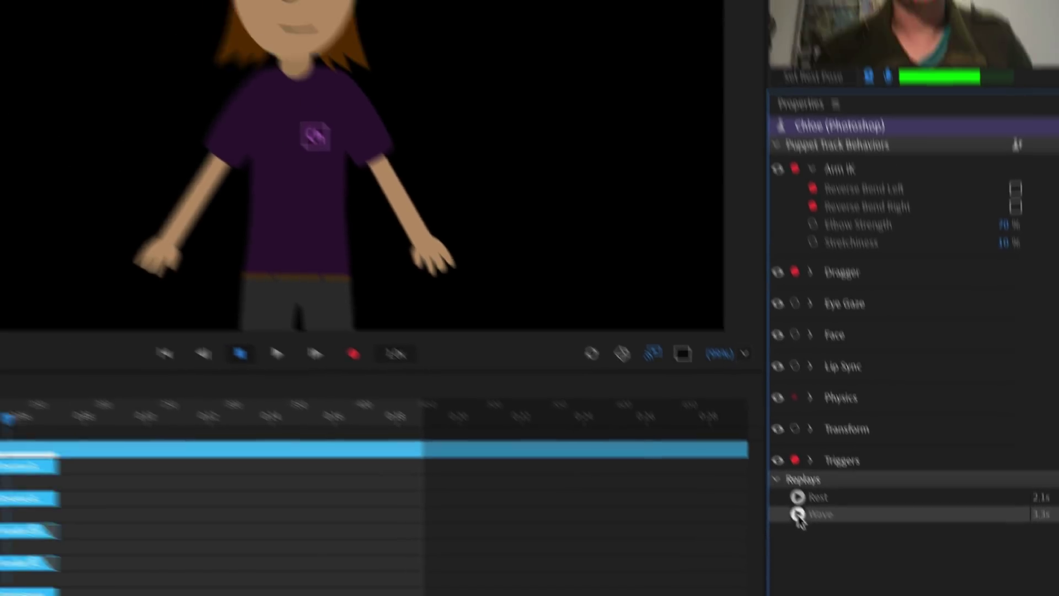
- Play the Wave replay, then arm all of Chloe's behaviours for live tracking
click(654, 328)
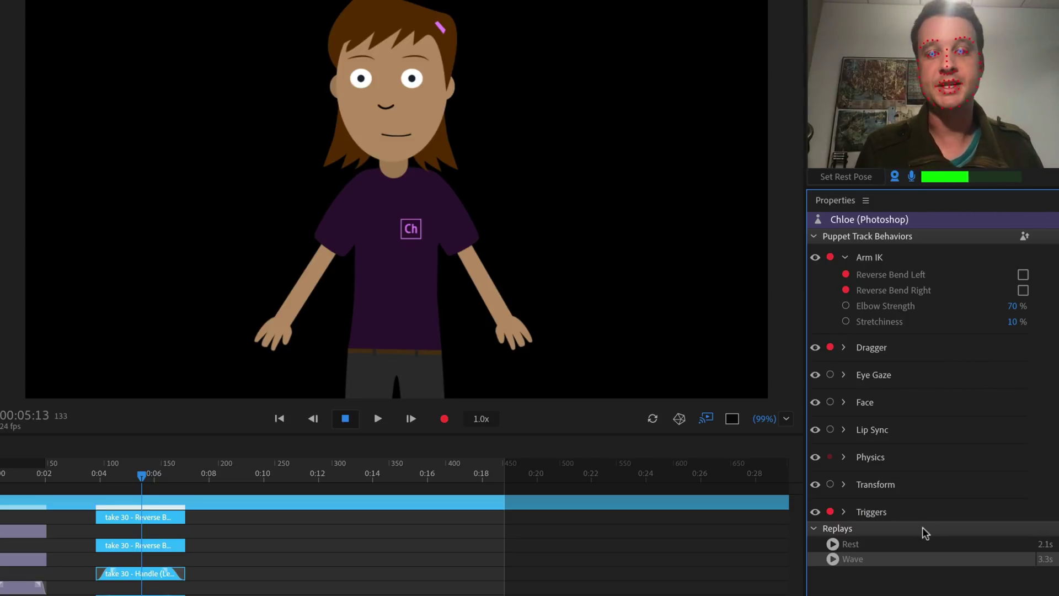
click(831, 375)
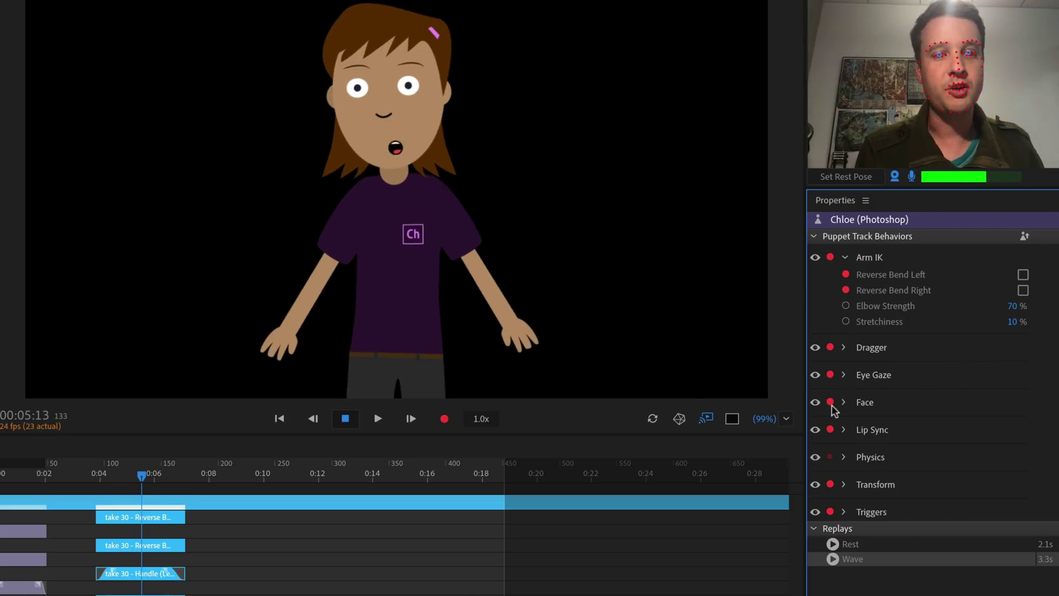
click(830, 375)
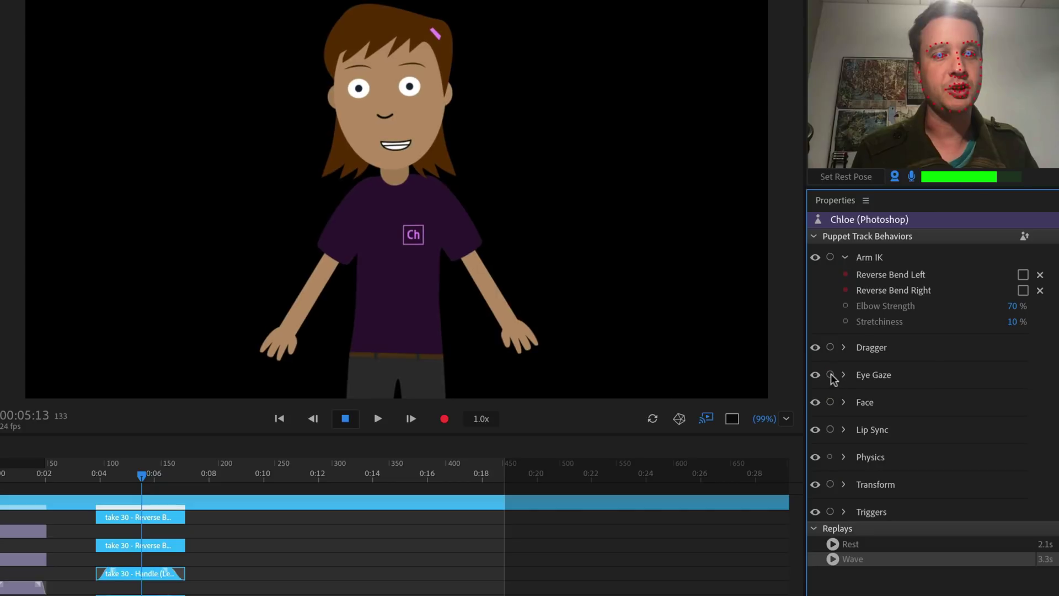
click(830, 375)
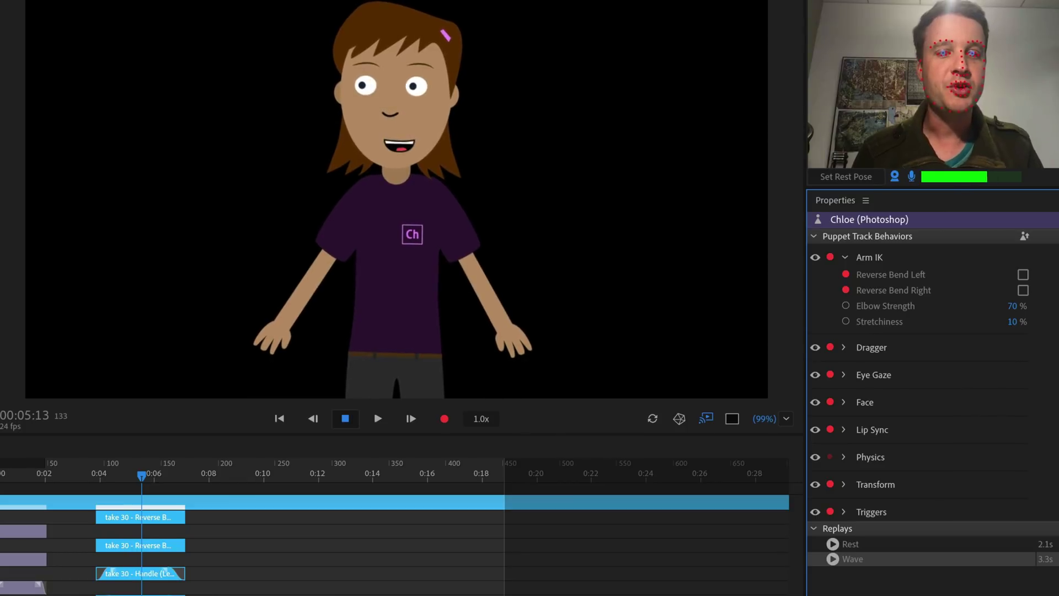
- Trigger the Wave and Rest replays several times to test them
click(832, 559)
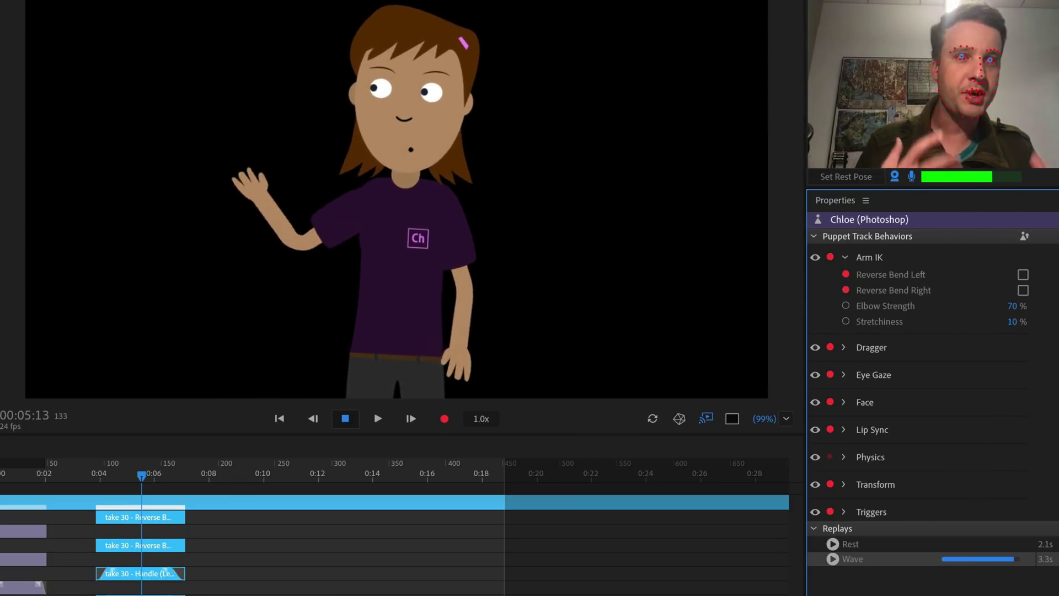
click(832, 560)
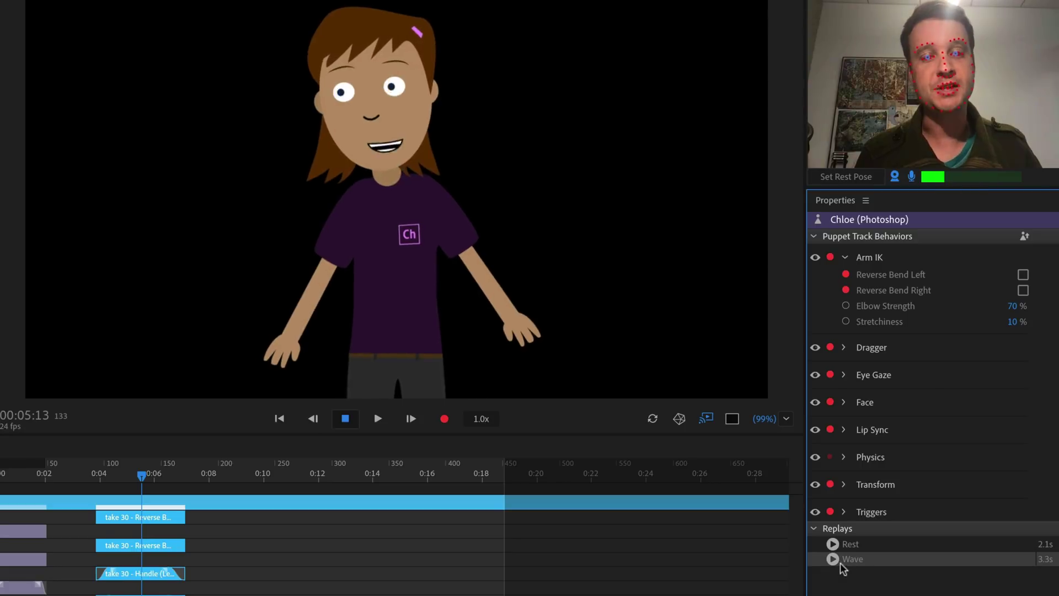
click(833, 545)
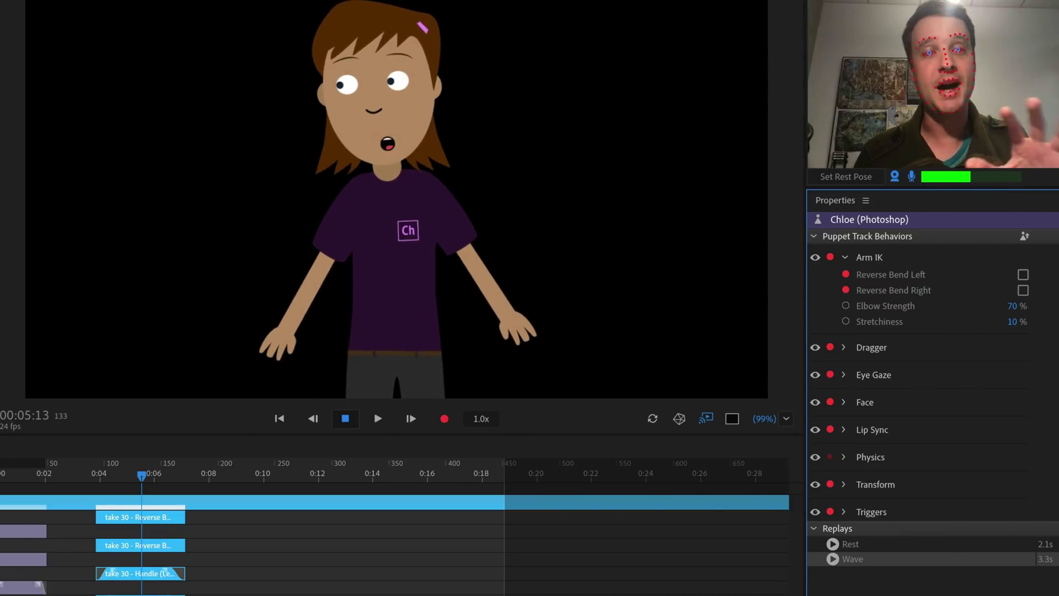
click(834, 559)
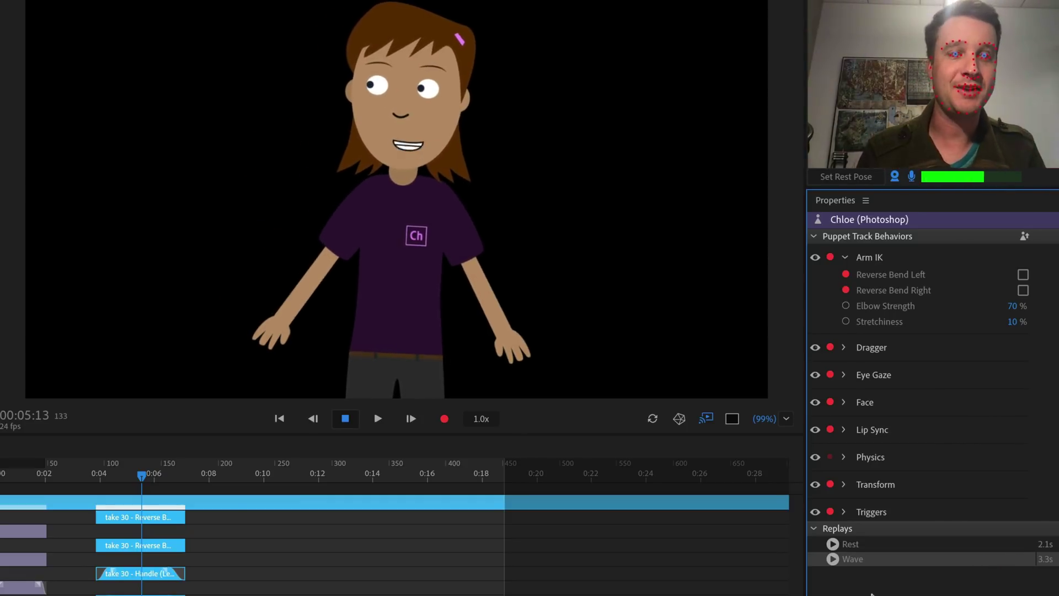
click(833, 558)
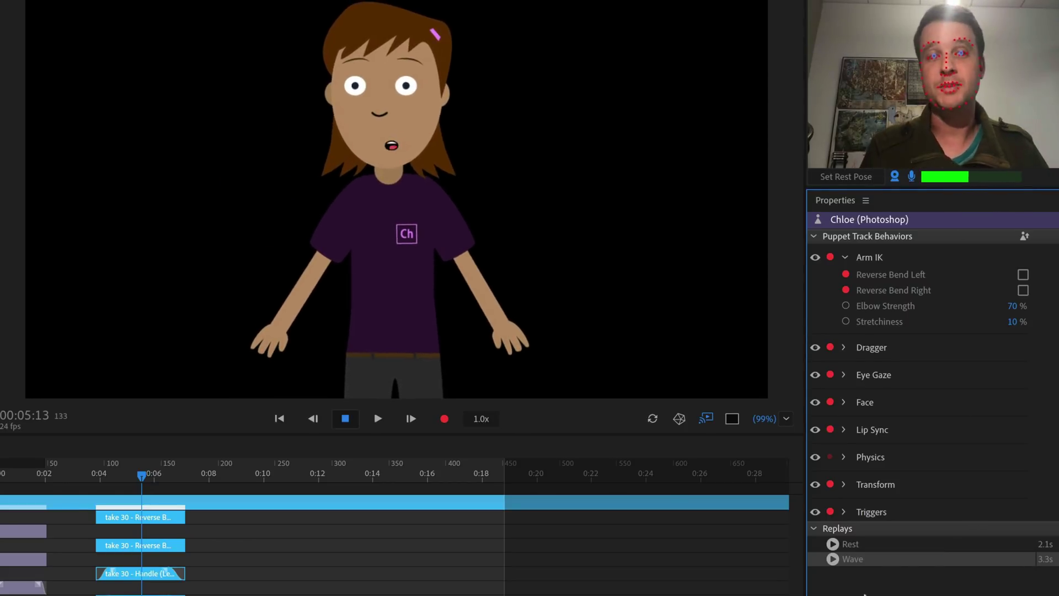
click(833, 545)
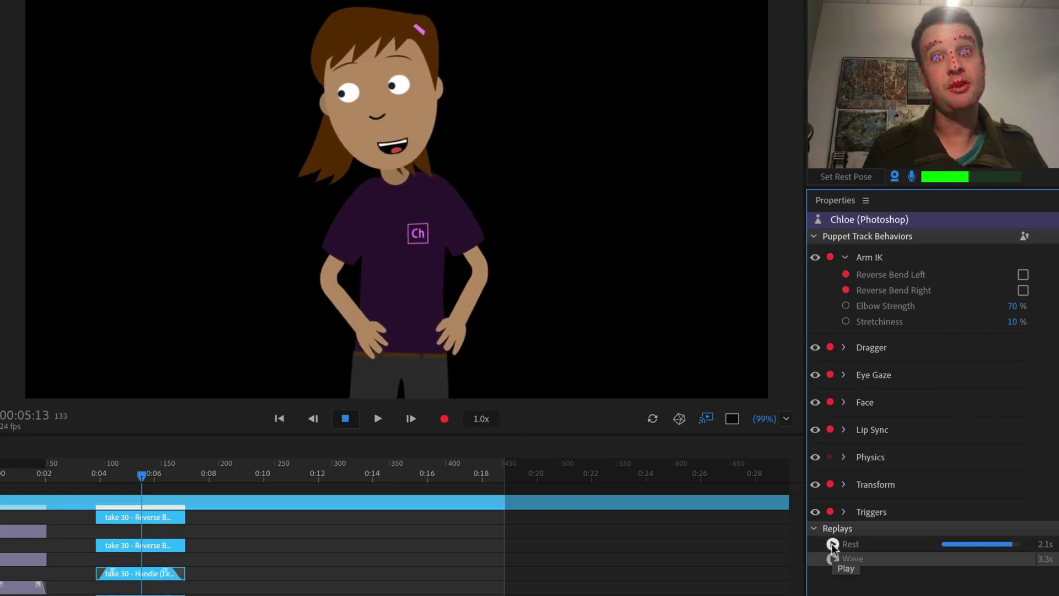
click(832, 559)
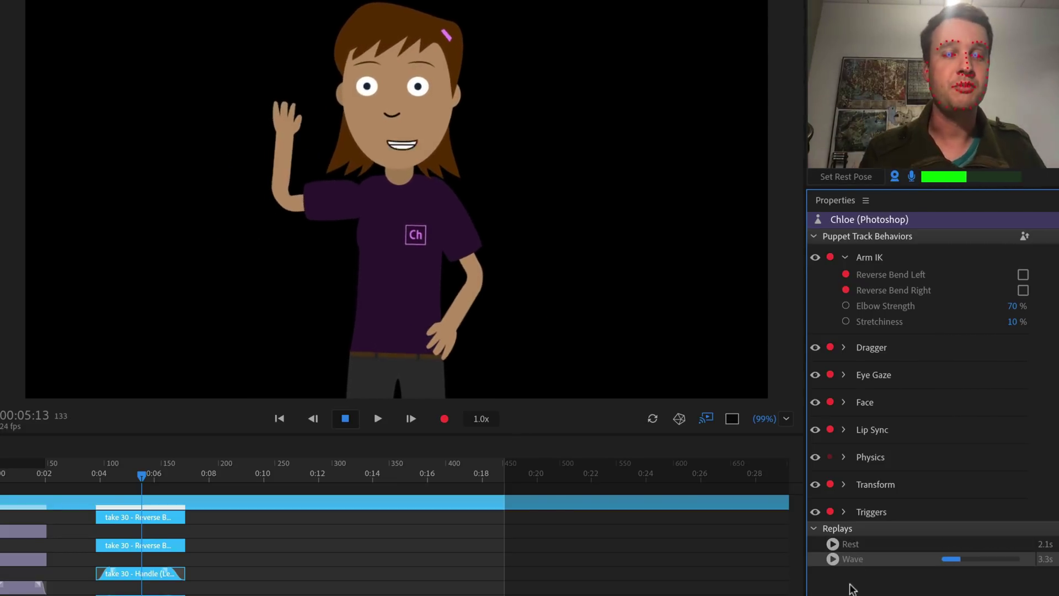
click(636, 424)
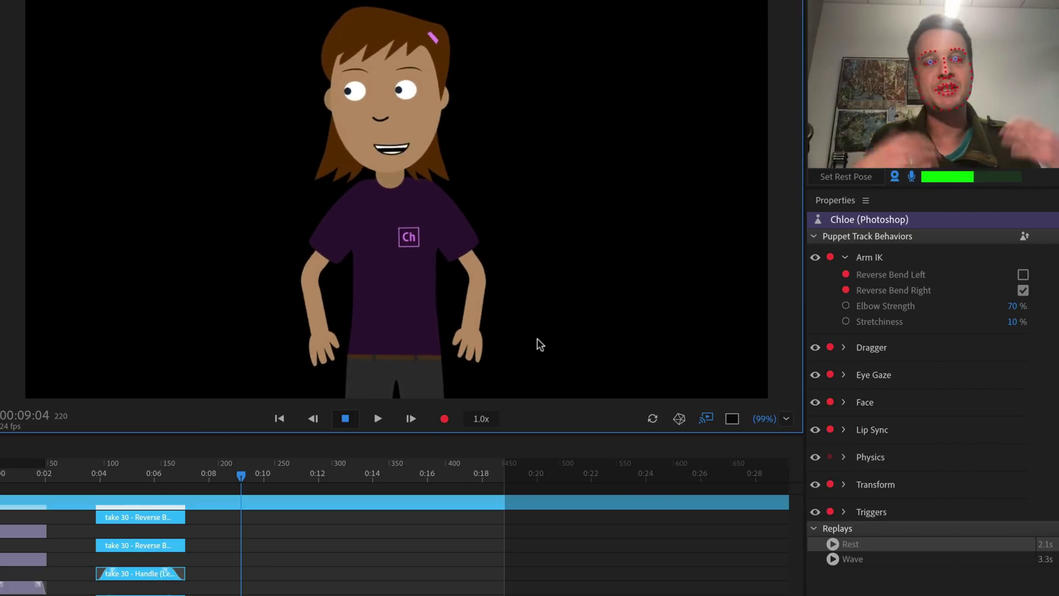
- Raise both hands overhead, switching reverse bend from the right arm to the left
drag(319, 359, 279, 125)
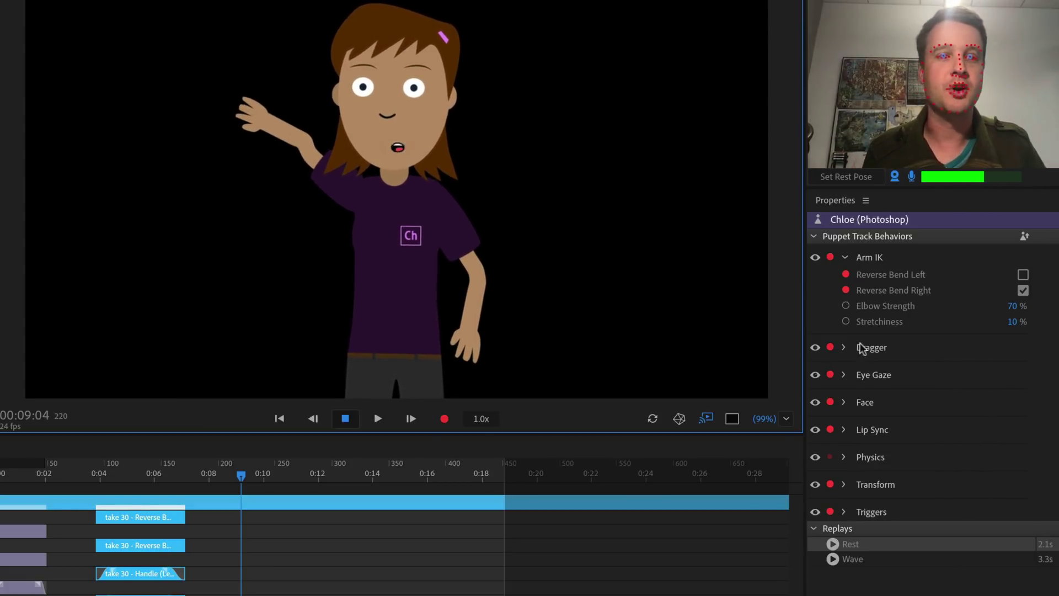
click(1023, 290)
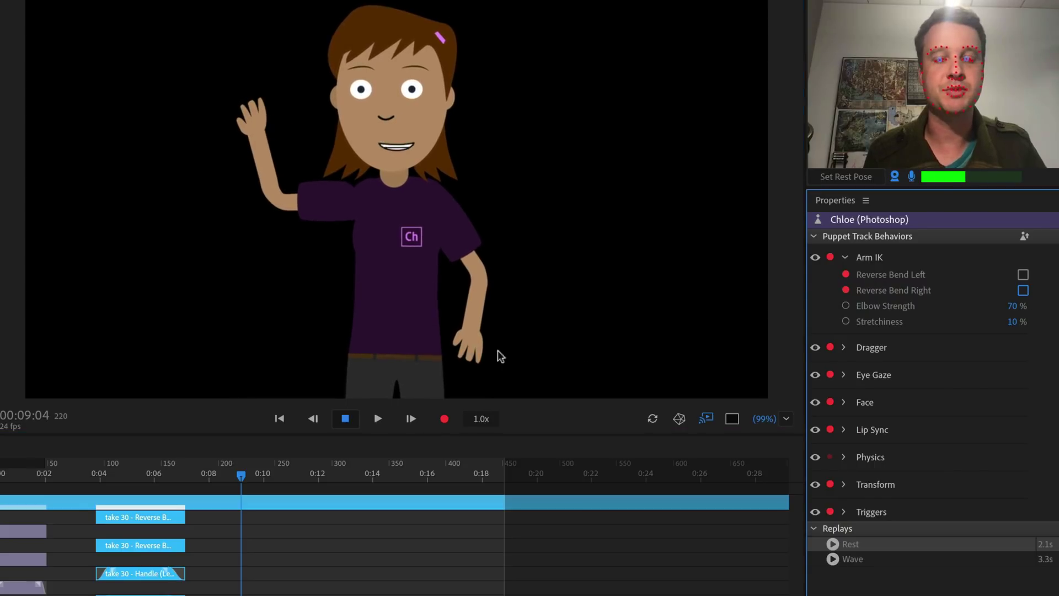
drag(496, 354, 596, 135)
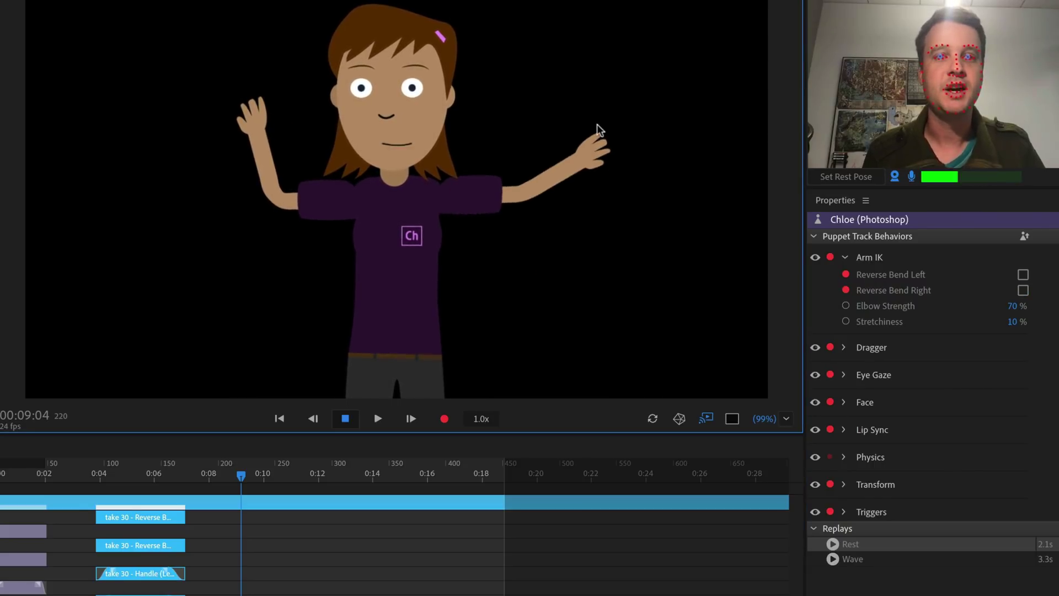
click(1023, 274)
drag(584, 124, 544, 102)
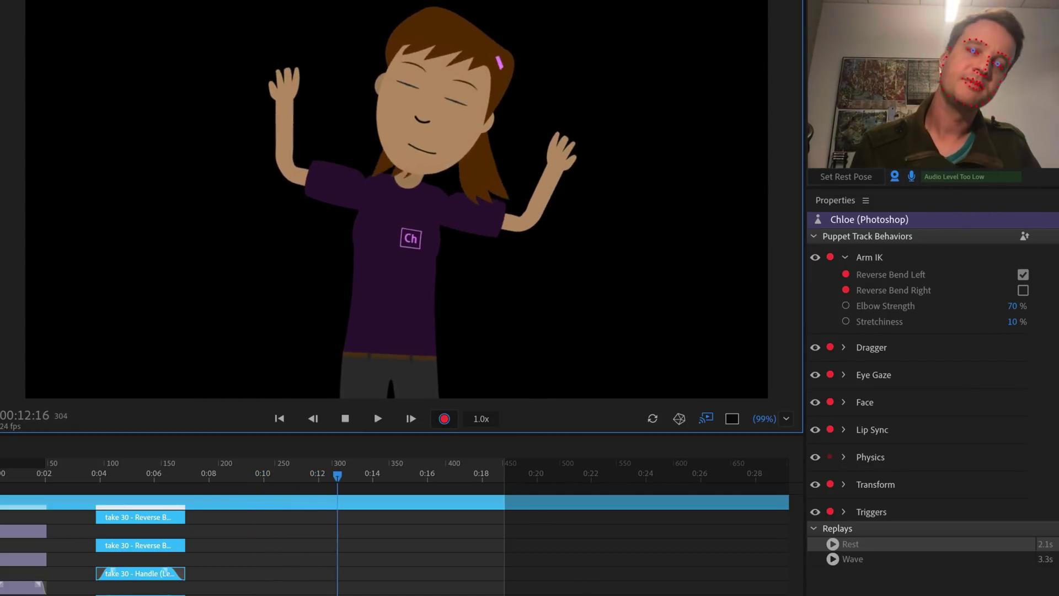
- Stop the dance recording and scrub through take 31 to review it
key(space)
click(217, 474)
key(space)
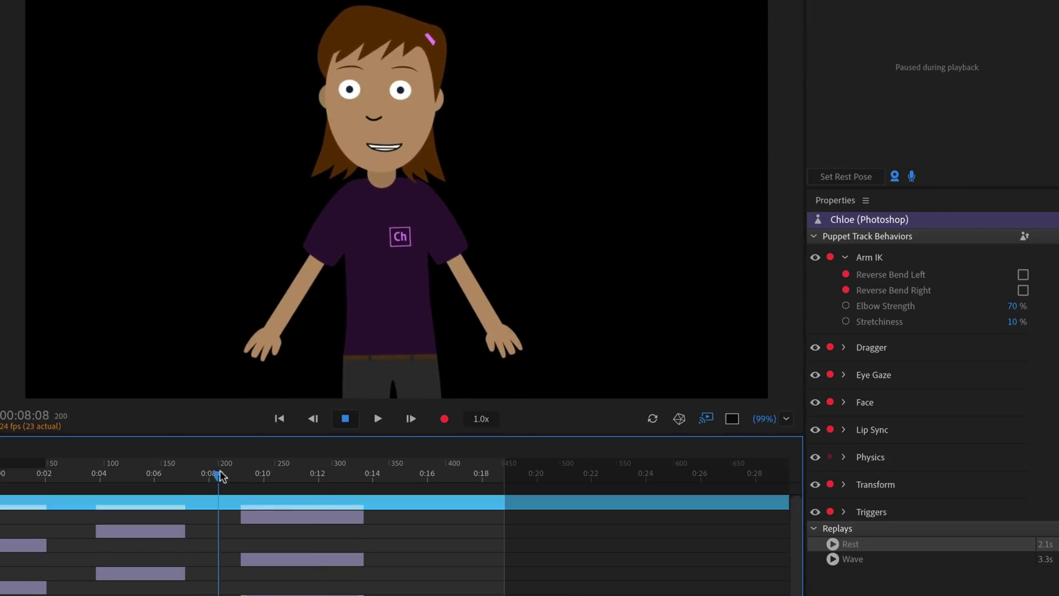
drag(305, 452, 428, 464)
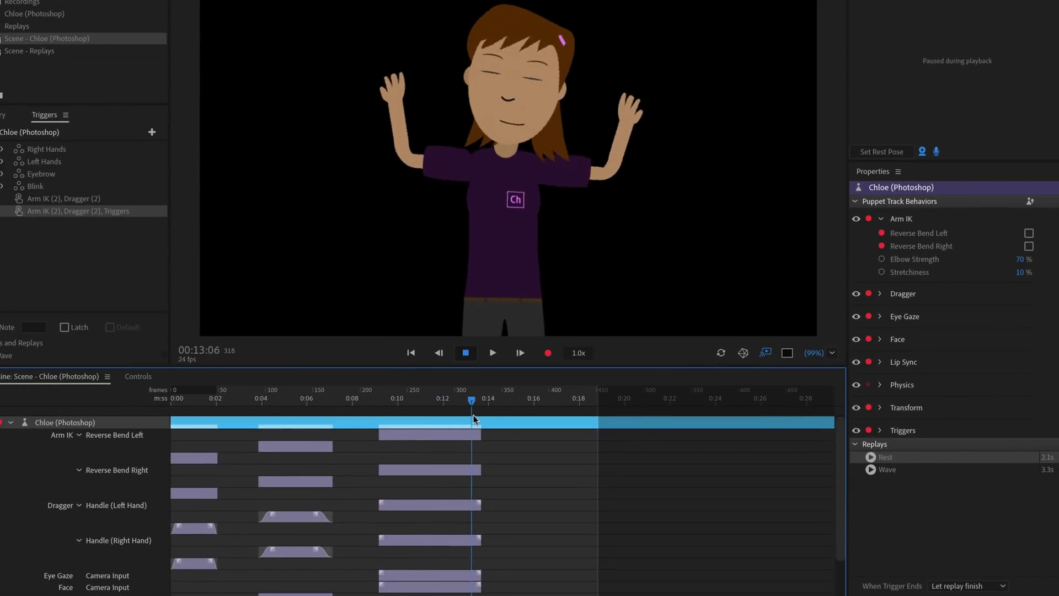
drag(495, 417, 368, 421)
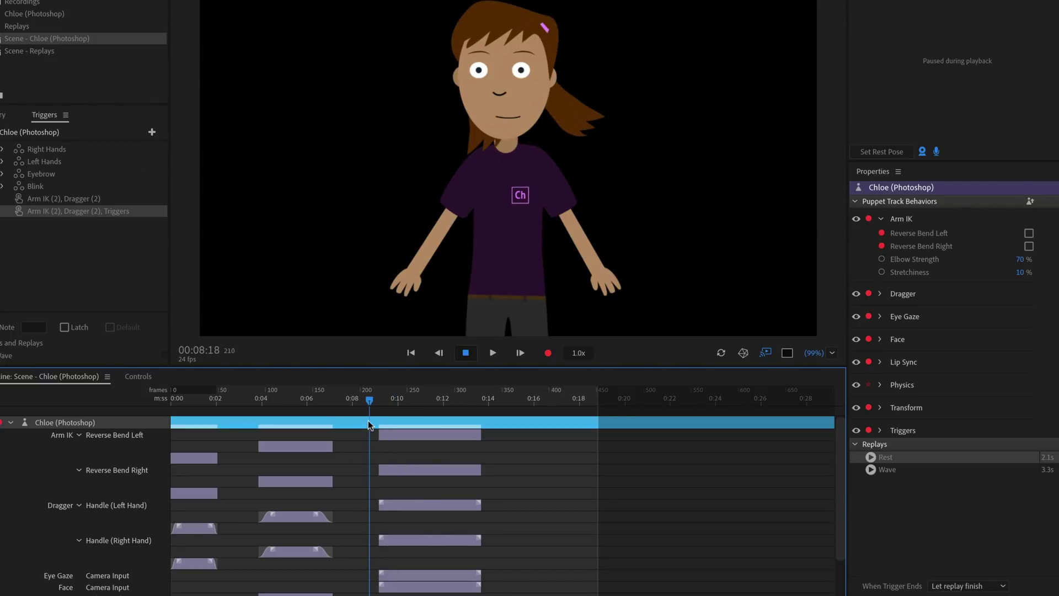
- Select take 31's hand, Eye Gaze and Face clips plus the rest down to Blink
click(431, 505)
shift+click(437, 587)
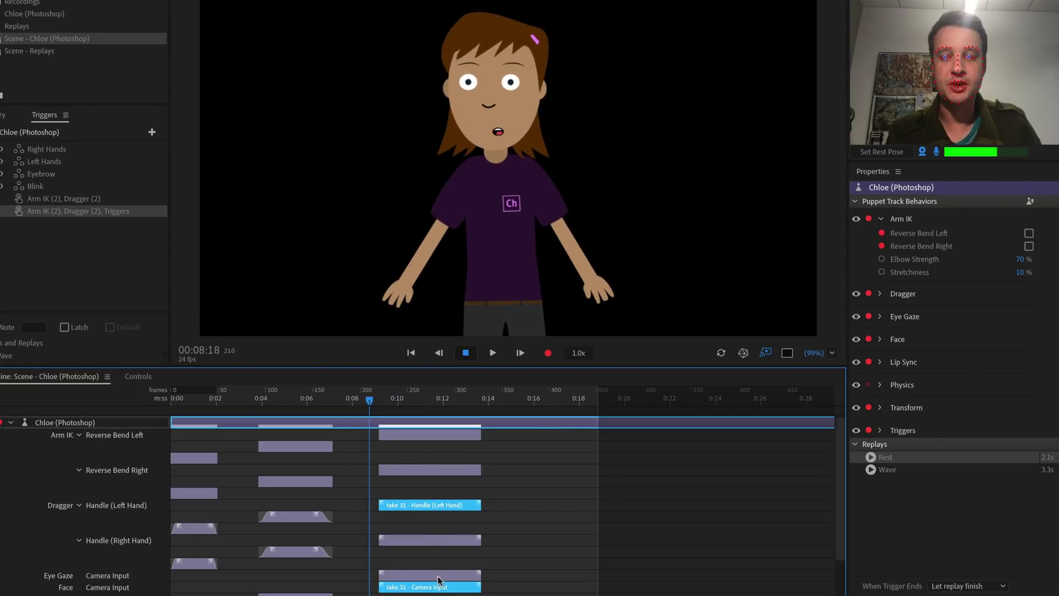
shift+click(441, 575)
shift+click(445, 541)
scroll(529, 544, down, 2)
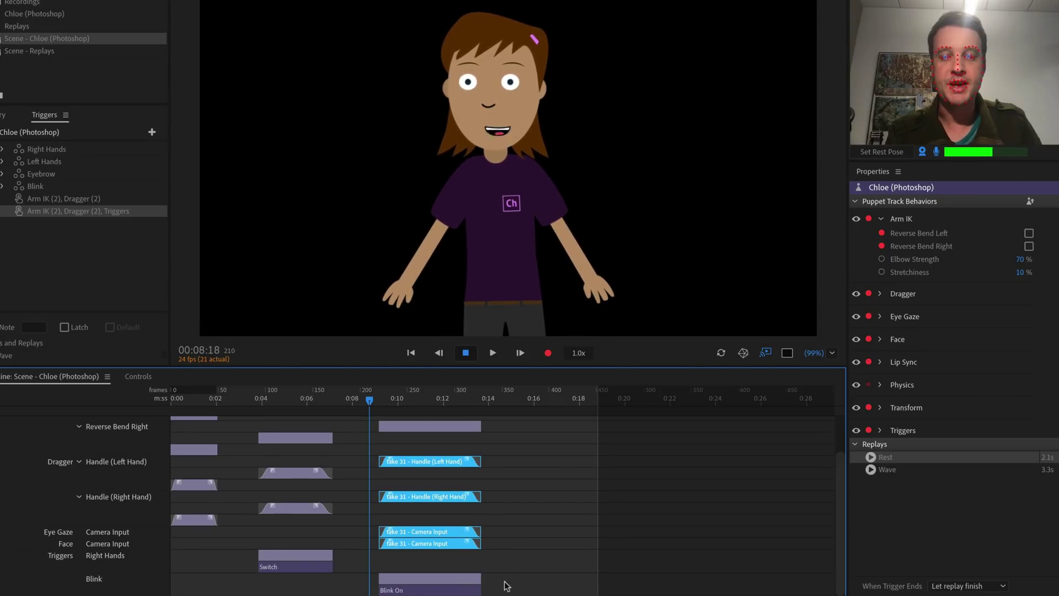
drag(503, 585, 394, 437)
- Make a 4.5s replay named Dance from take 31, then preview Dance and Wave
right_click(394, 436)
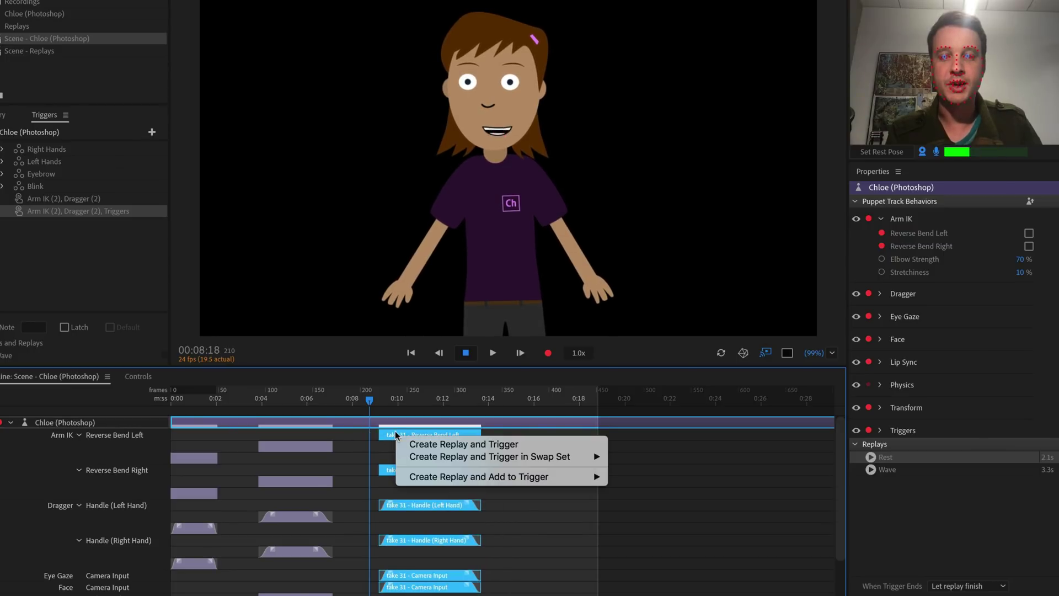
click(410, 442)
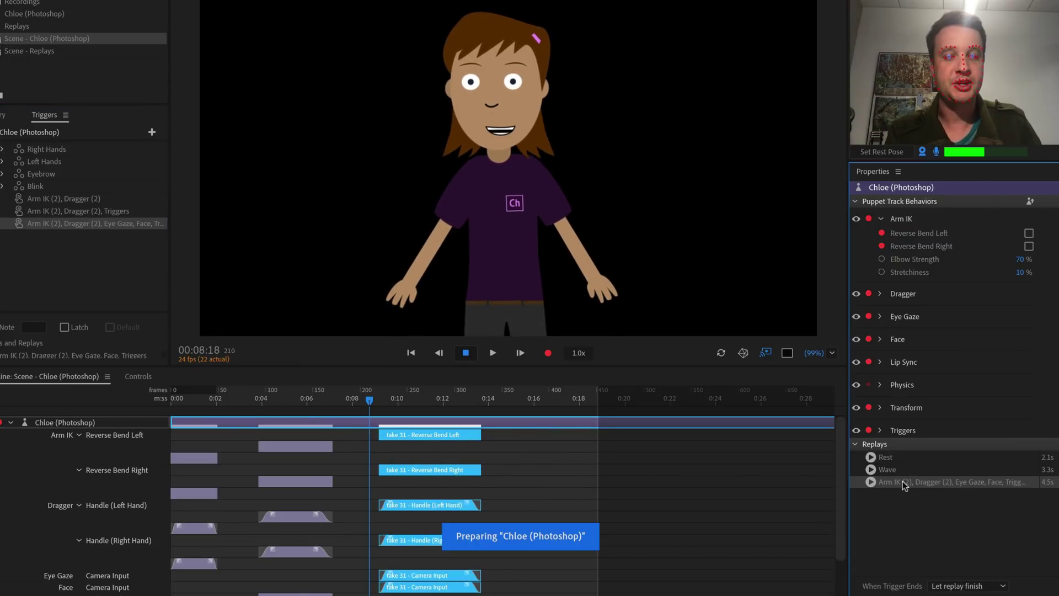
double_click(903, 482)
text(Dance)
key(Return)
click(870, 481)
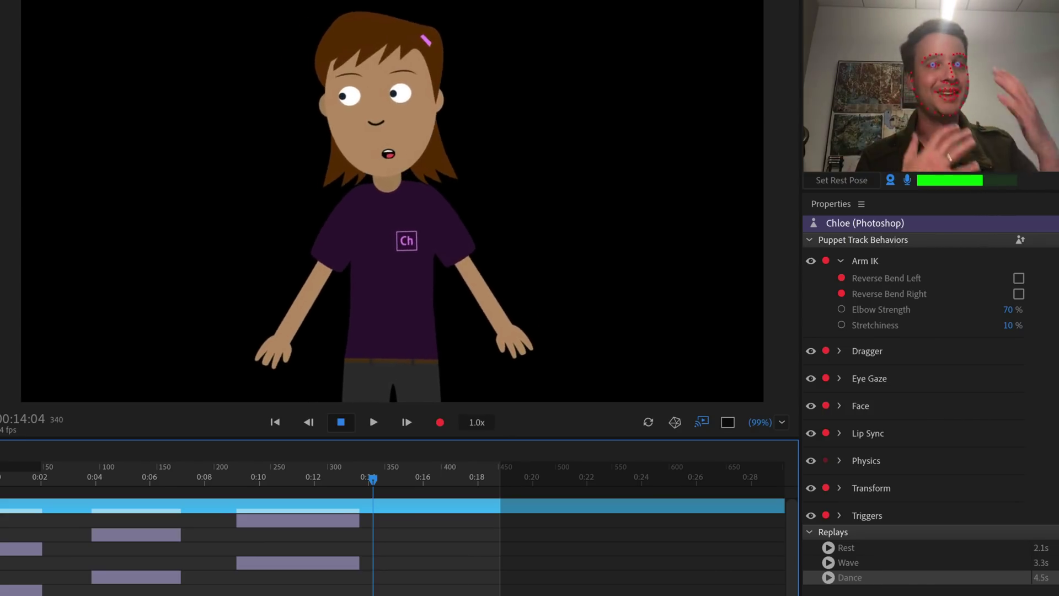
click(828, 563)
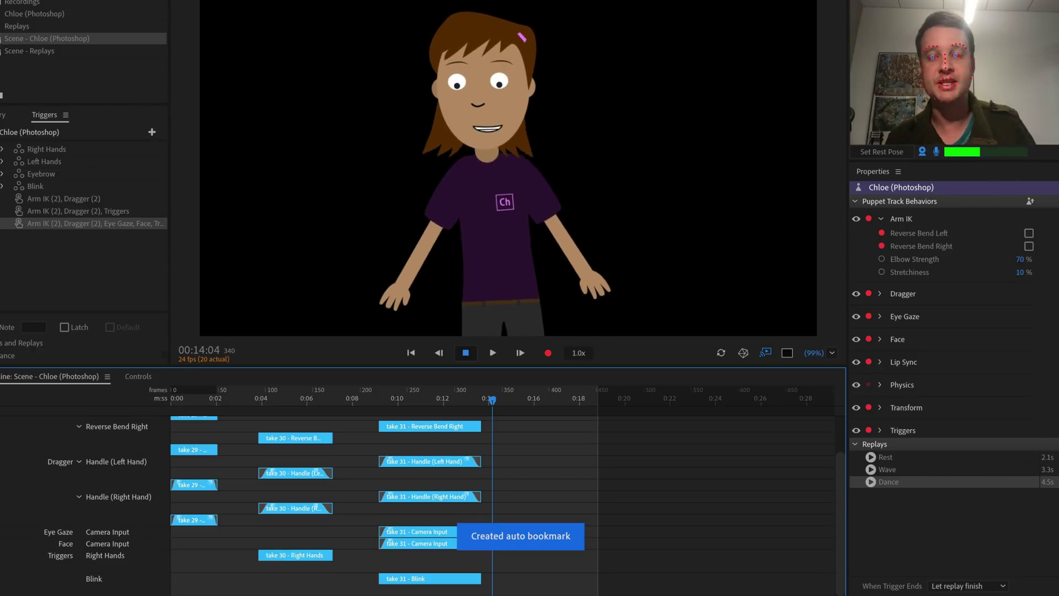
- Record a 6-second take 32 from 0:00, triggering the Dance replay partway through
drag(459, 401, 81, 409)
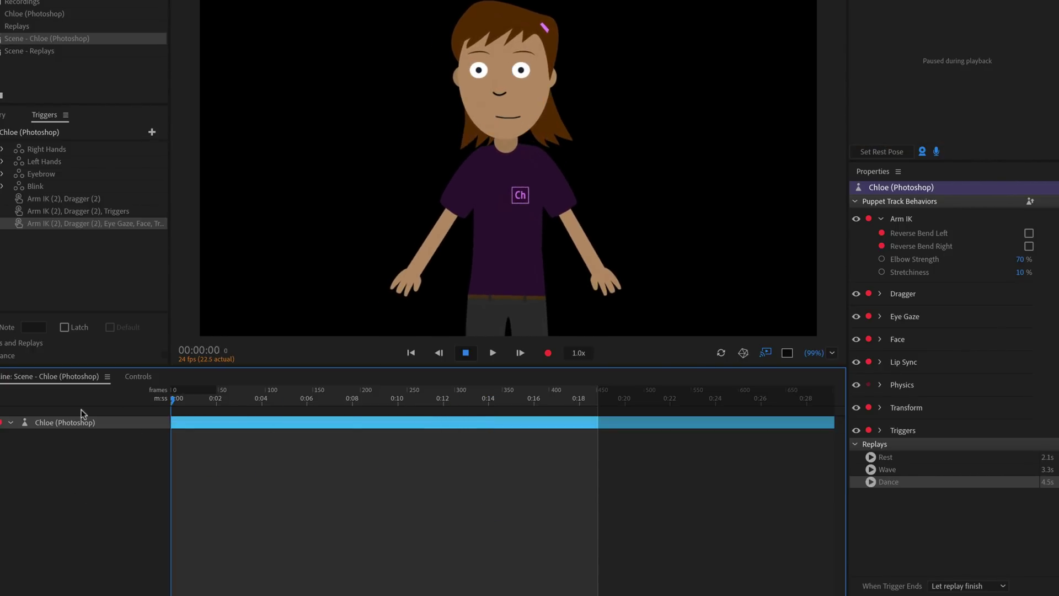
click(548, 354)
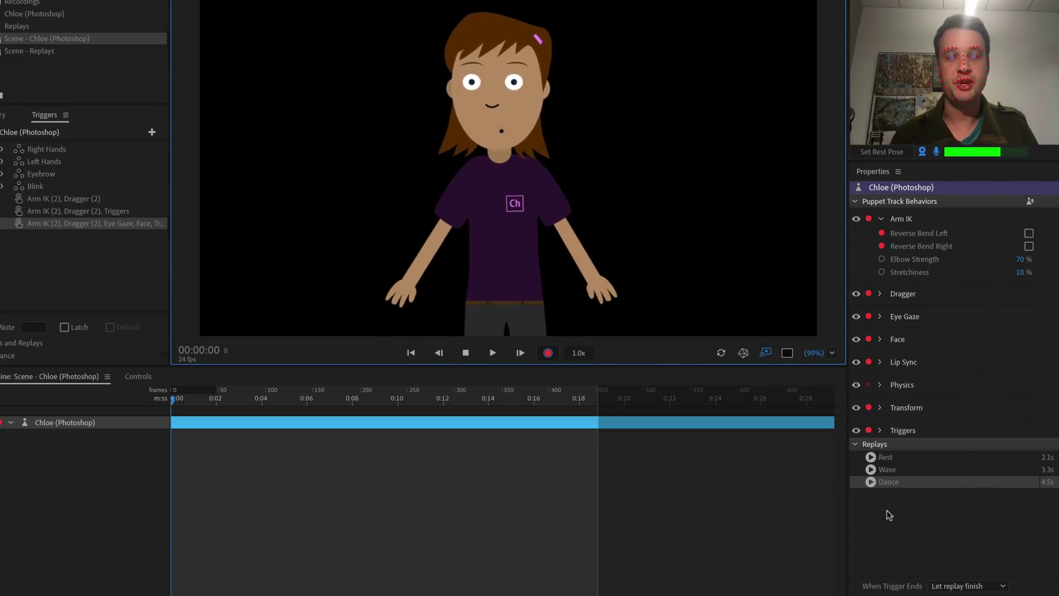
click(871, 481)
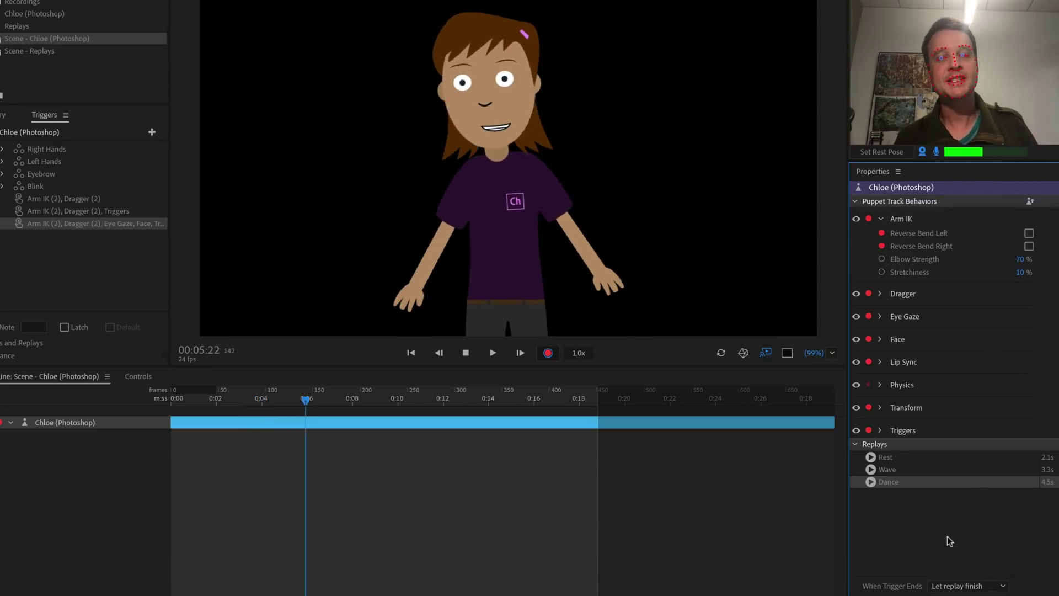
key(space)
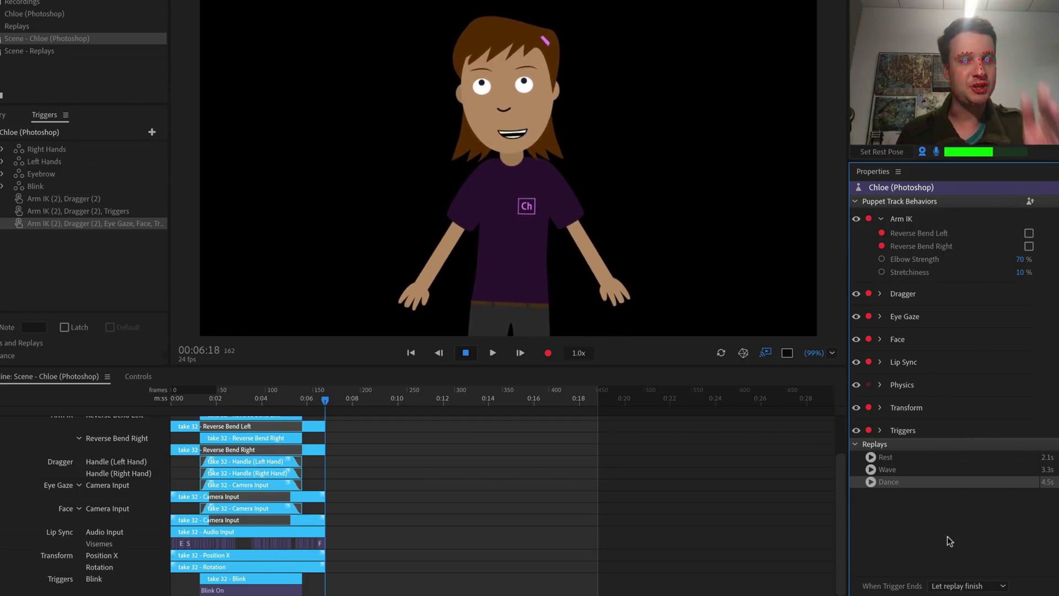
click(526, 533)
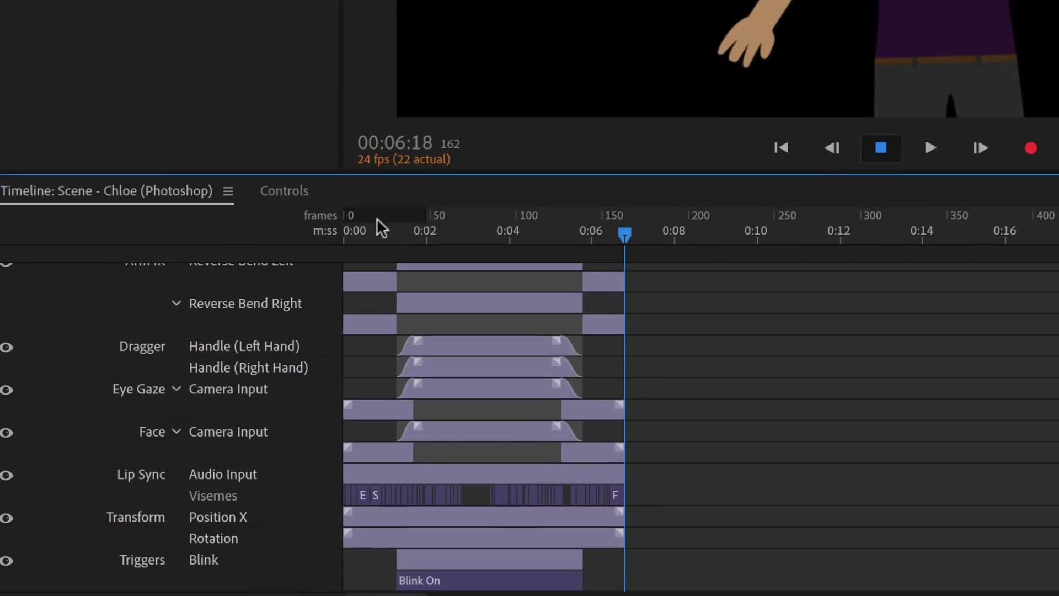
click(408, 234)
drag(431, 237, 504, 251)
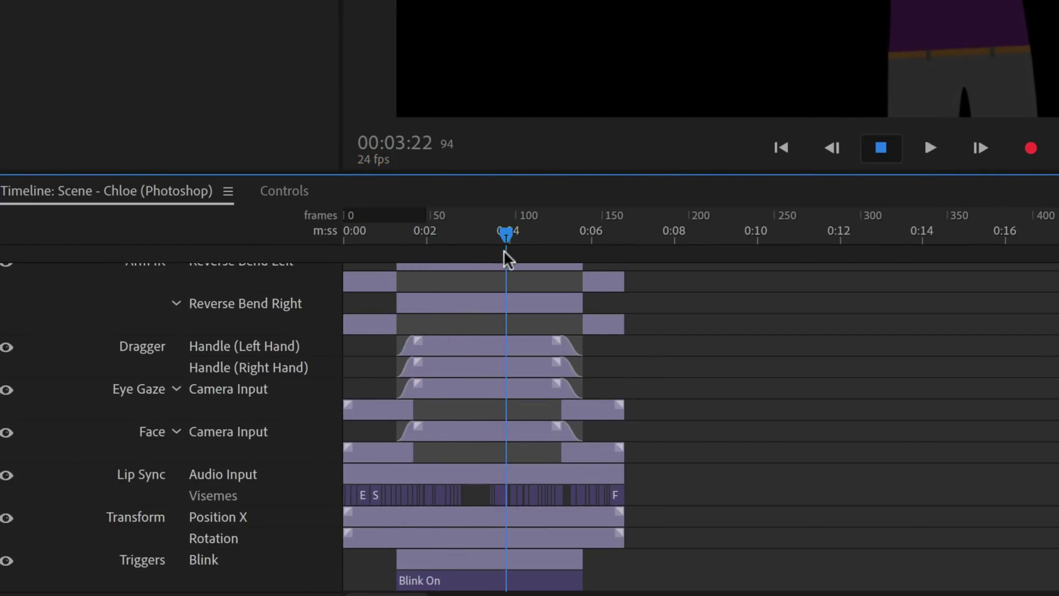
click(511, 344)
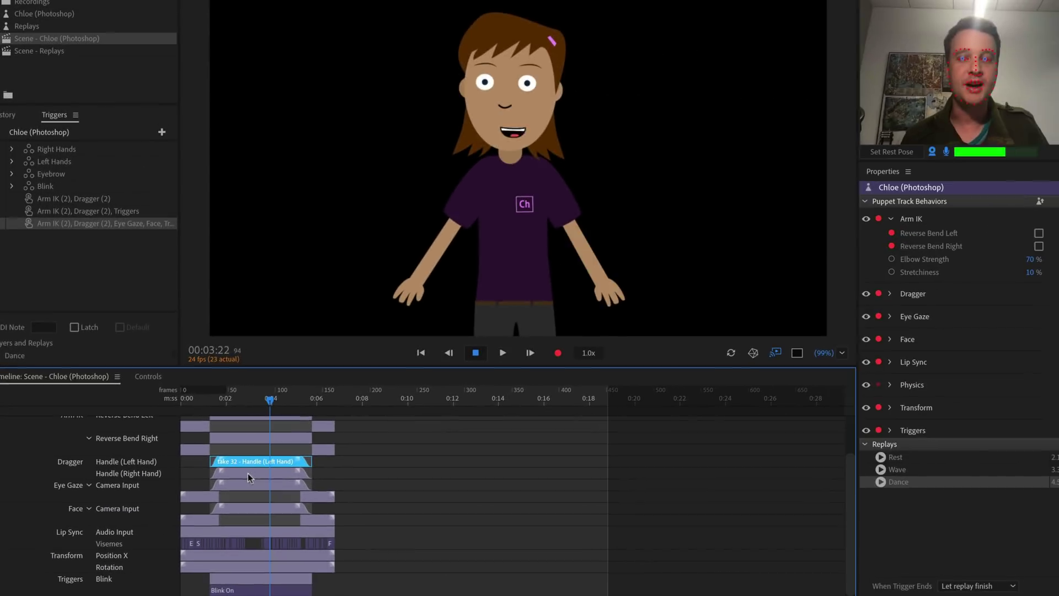
scroll(132, 404, up, 1)
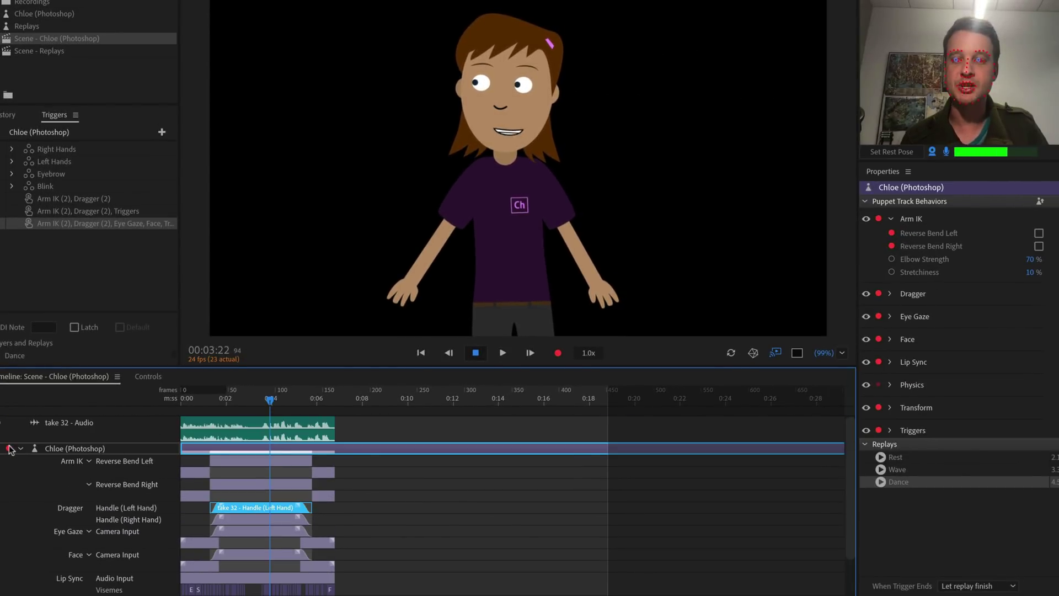
scroll(260, 462, down, 1)
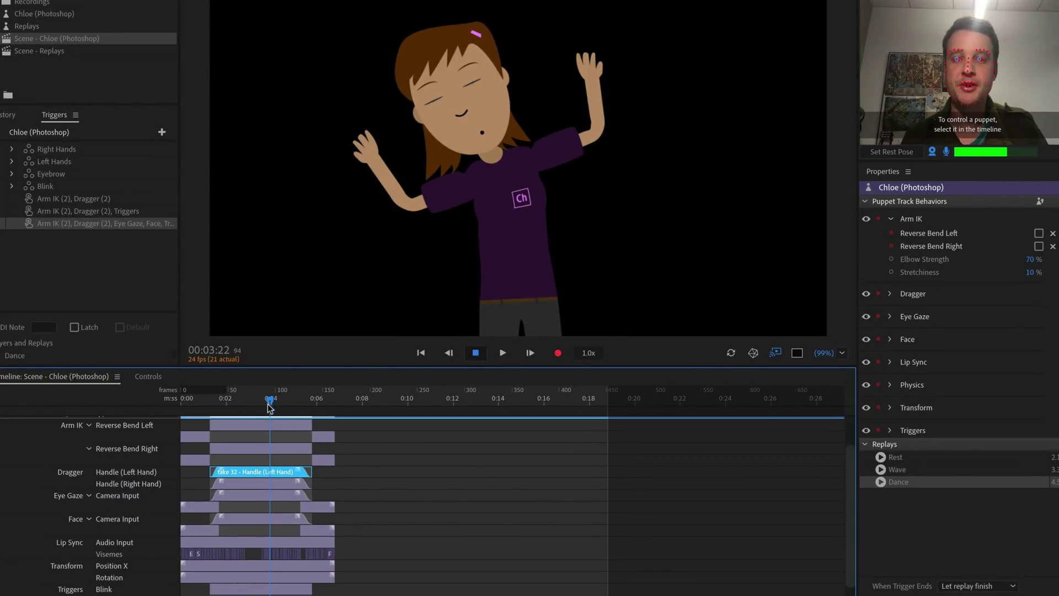
mouse_move(269, 404)
mouse_down()
mouse_move(210, 408)
mouse_move(304, 416)
mouse_move(266, 420)
mouse_up()
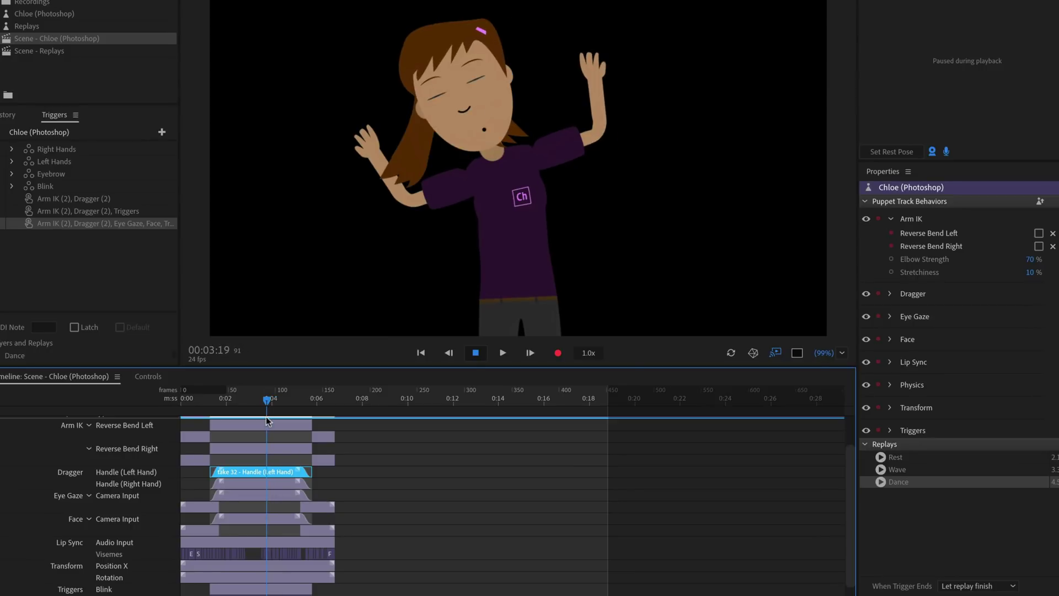
click(283, 483)
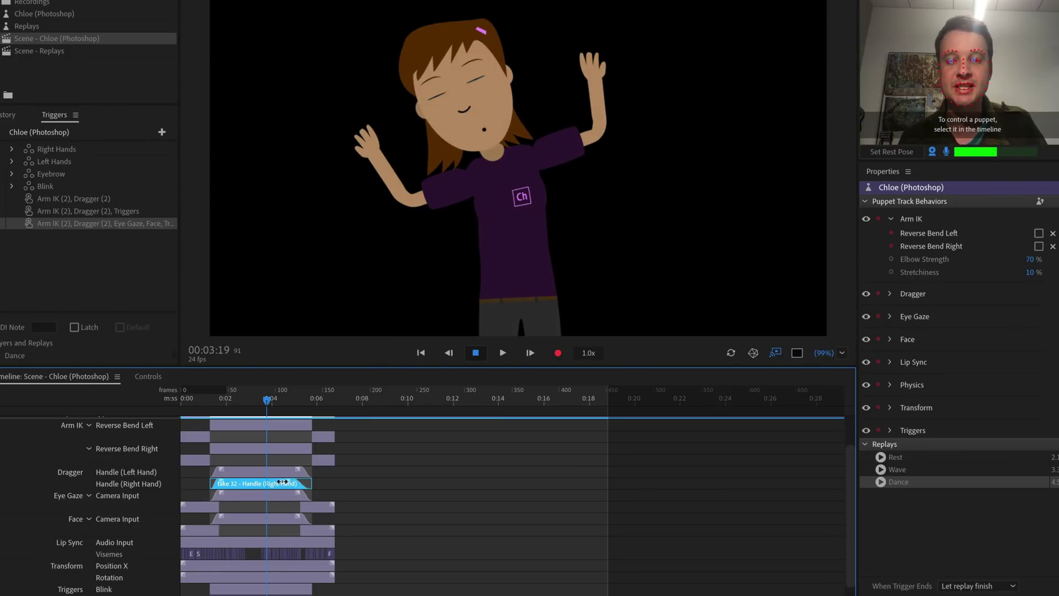
click(280, 468)
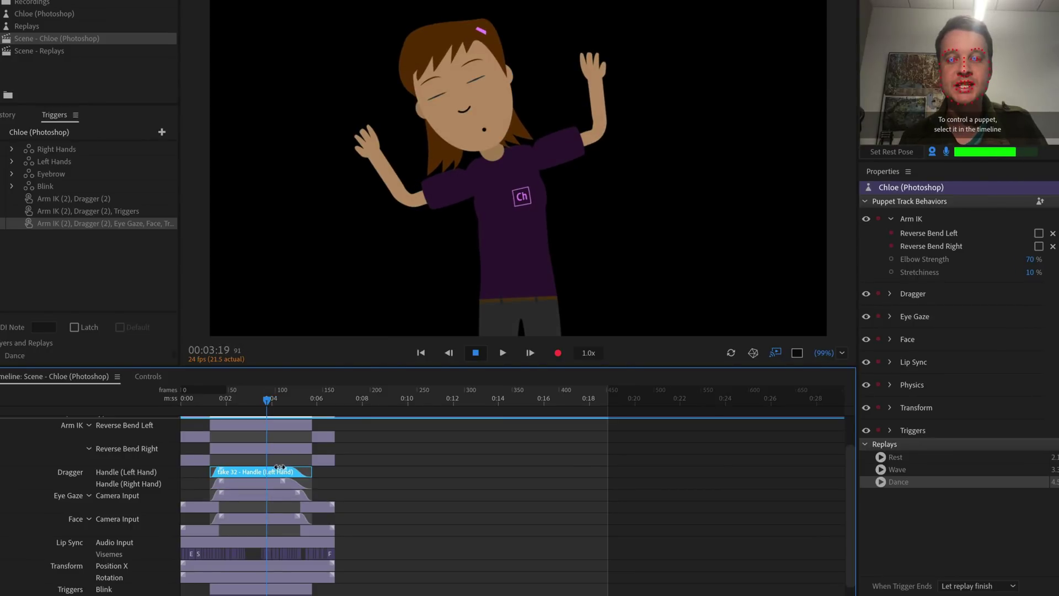
click(393, 485)
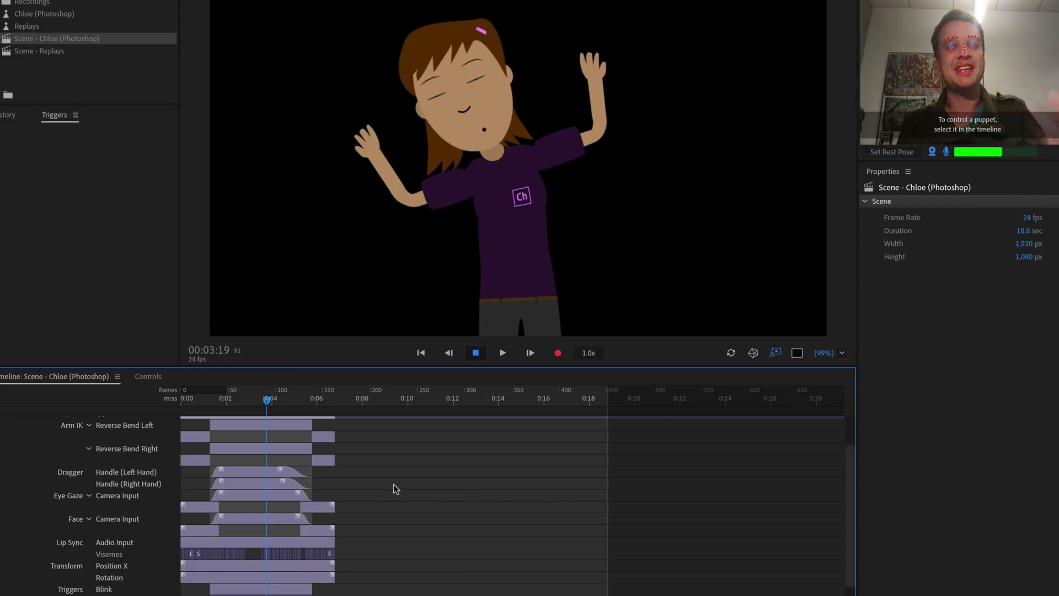
click(251, 467)
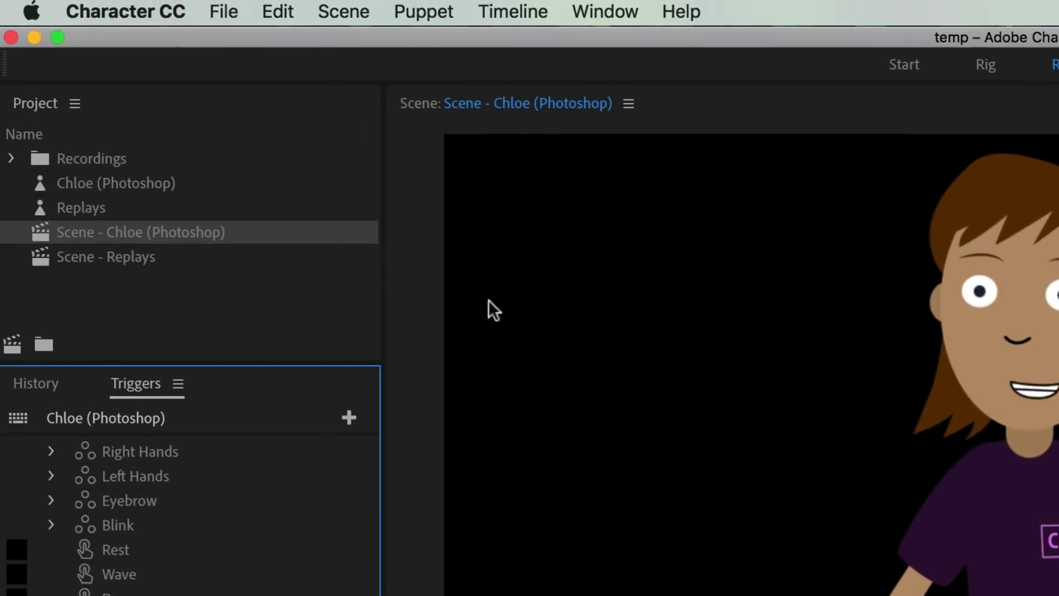
- Select the Chloe (Photoshop) puppet and start exporting it as a puppet from the File menu
click(158, 183)
click(222, 12)
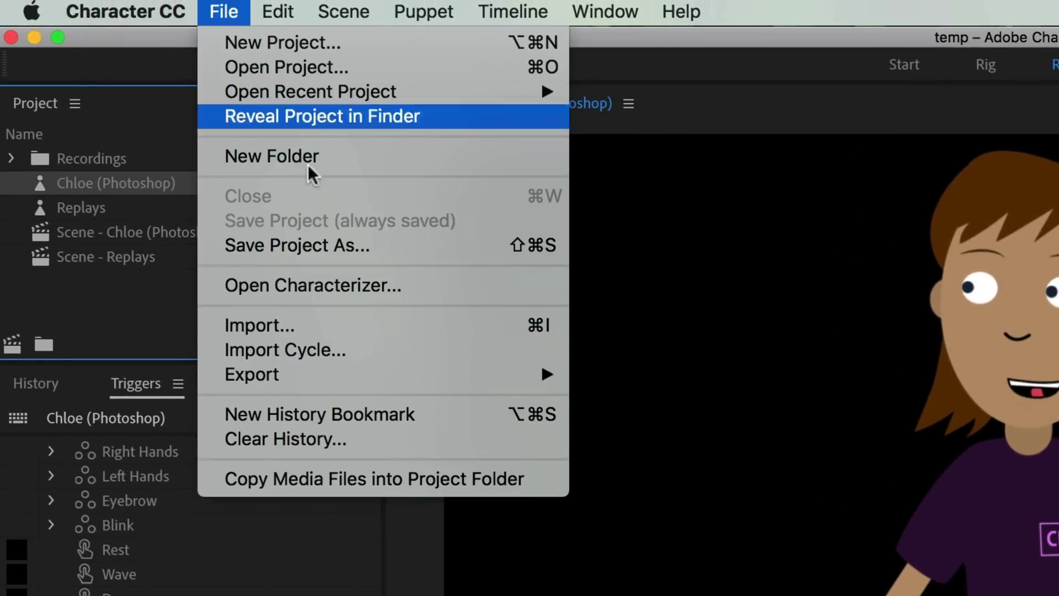
mouse_move(391, 378)
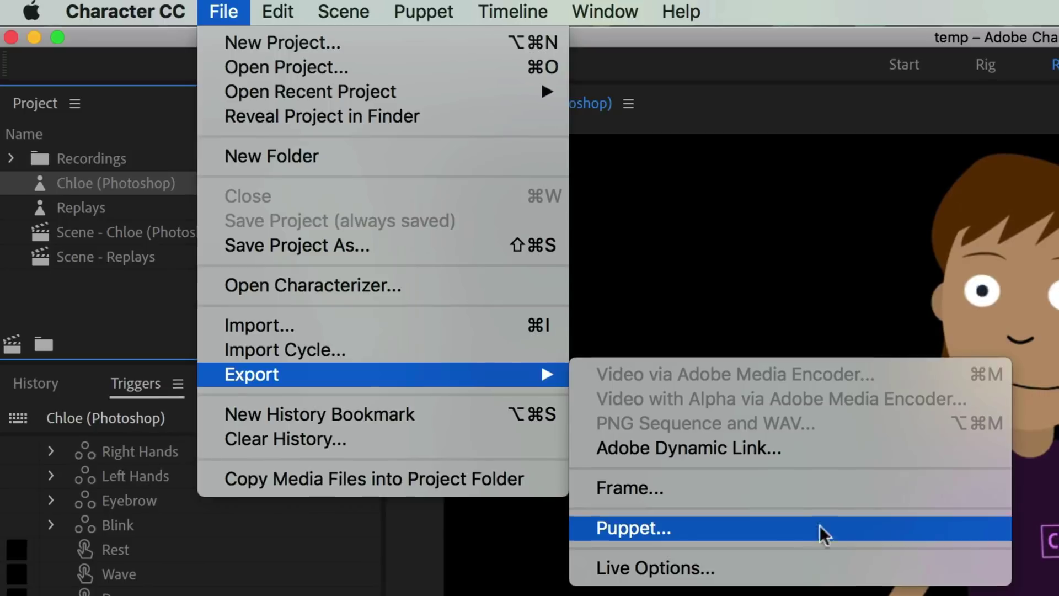